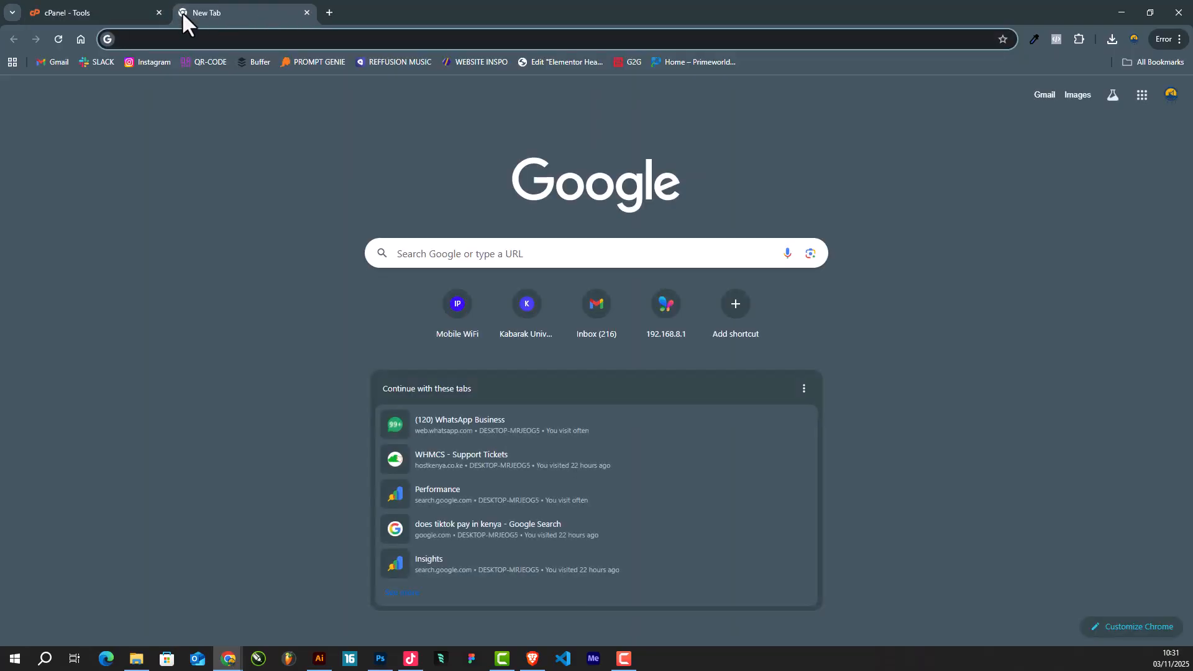
- Load hostkenya.co.ke and open WordPress Hosting to view the Ksh 899, 1,299 and 1,999 plans
type("host")
key("Return")
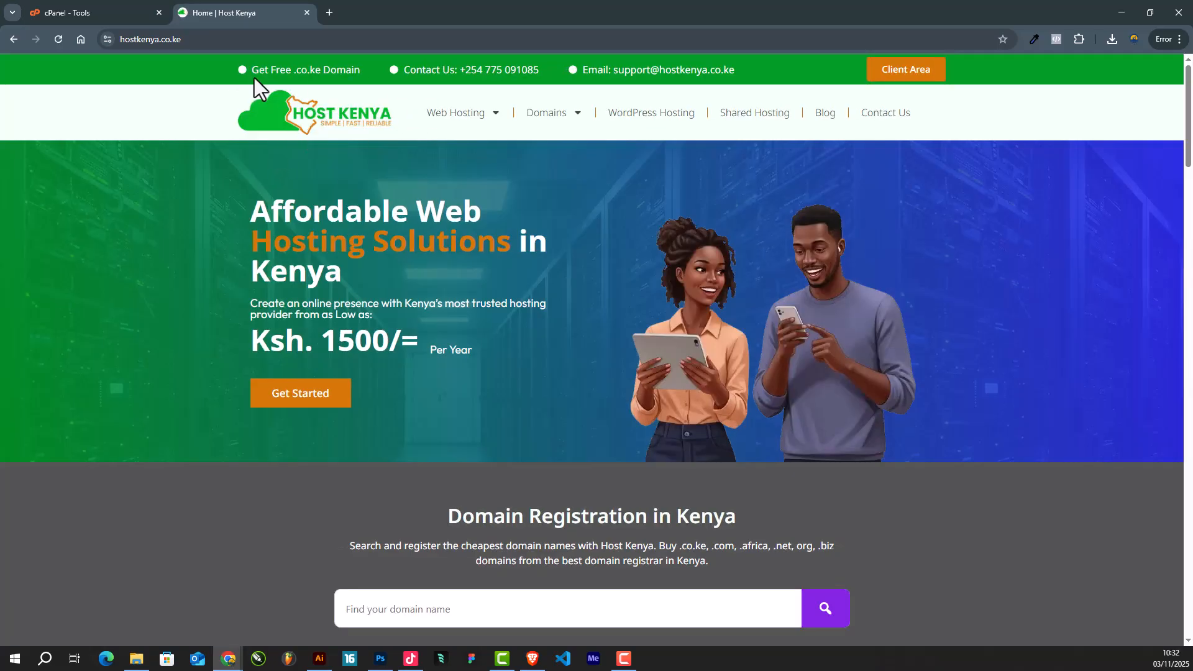
scroll(338, 101, "down", 1)
scroll(363, 205, "down", 5)
scroll(557, 338, "up", 5)
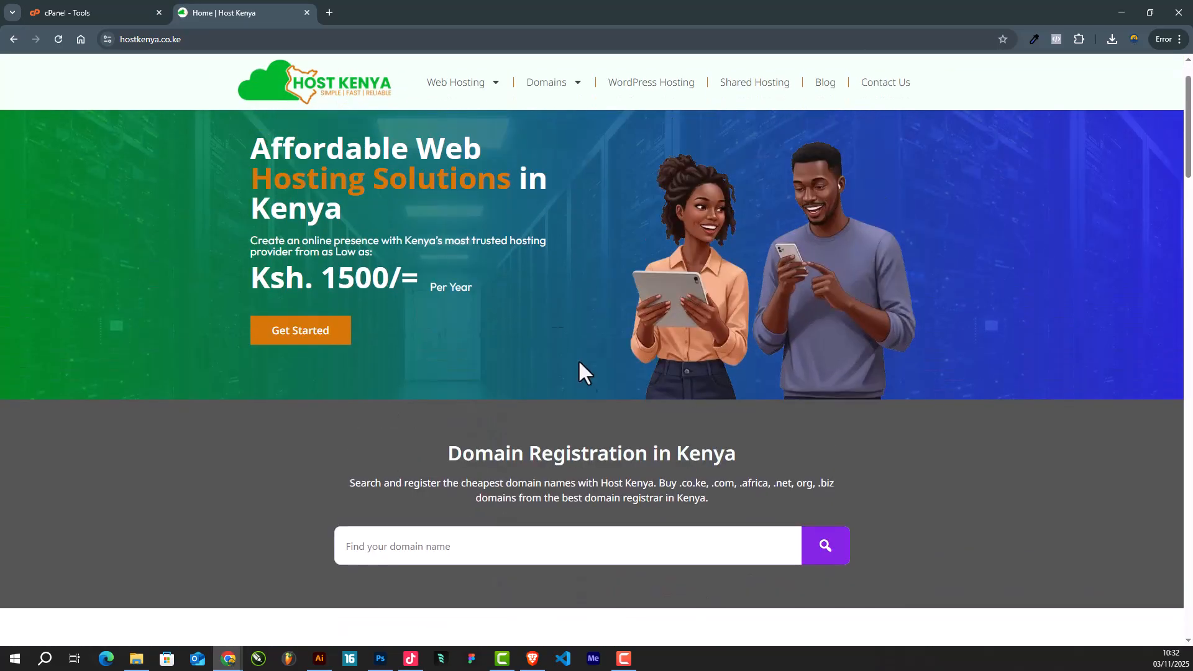
scroll(448, 414, "down", 3)
scroll(448, 414, "down", 6)
scroll(546, 458, "up", 3)
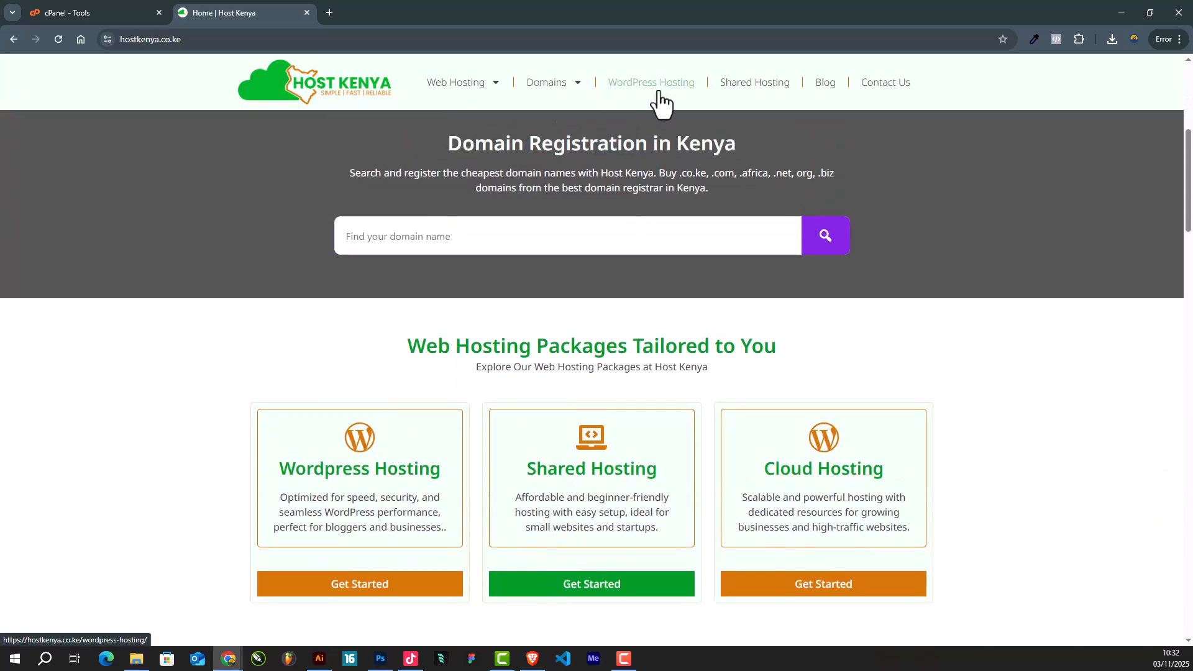
left_click(667, 84)
scroll(664, 258, "down", 5)
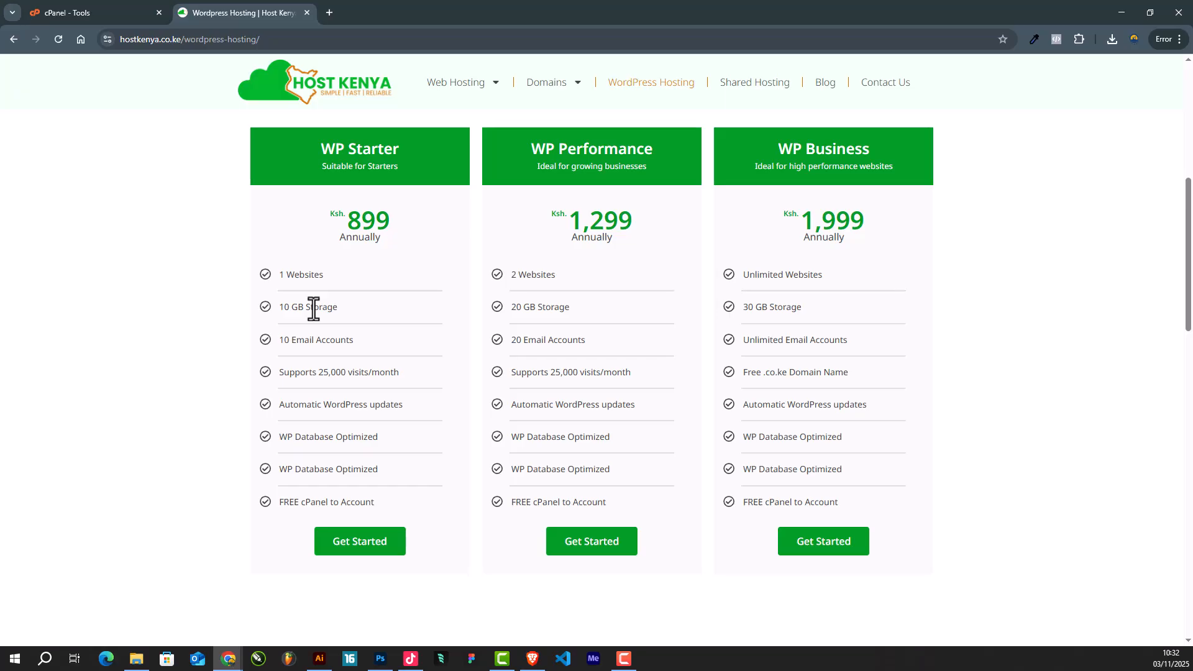
- Order WP Starter and check availability of the domain tutorialtest with the .co.ke extension
left_click(361, 541)
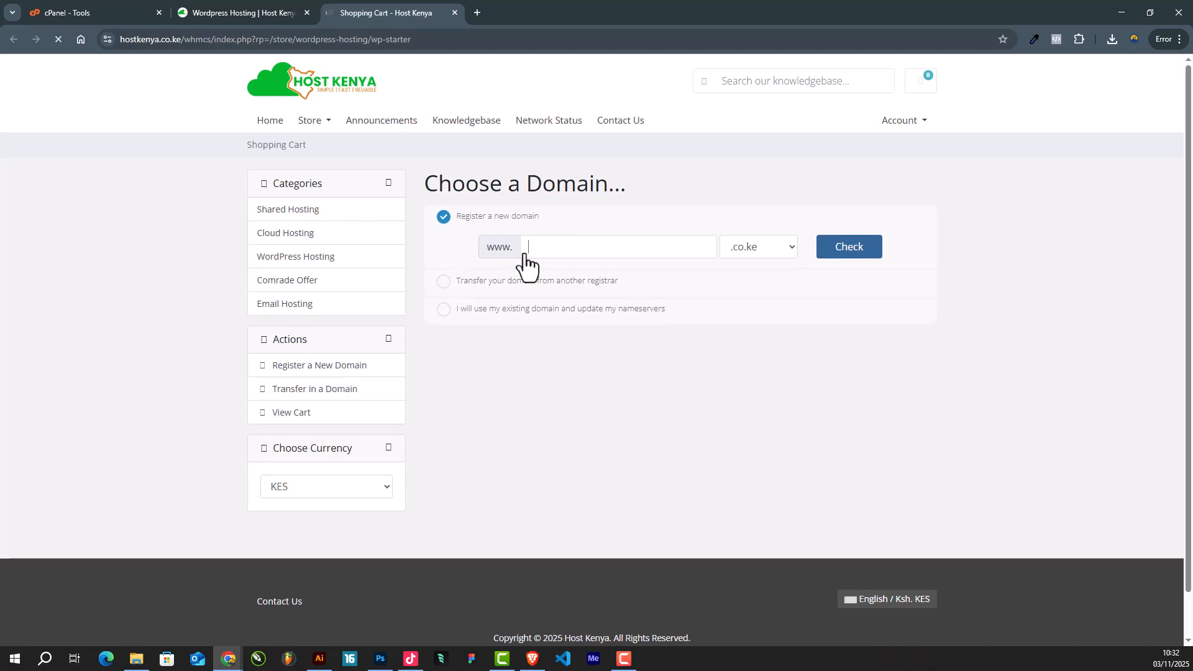
left_click(553, 246)
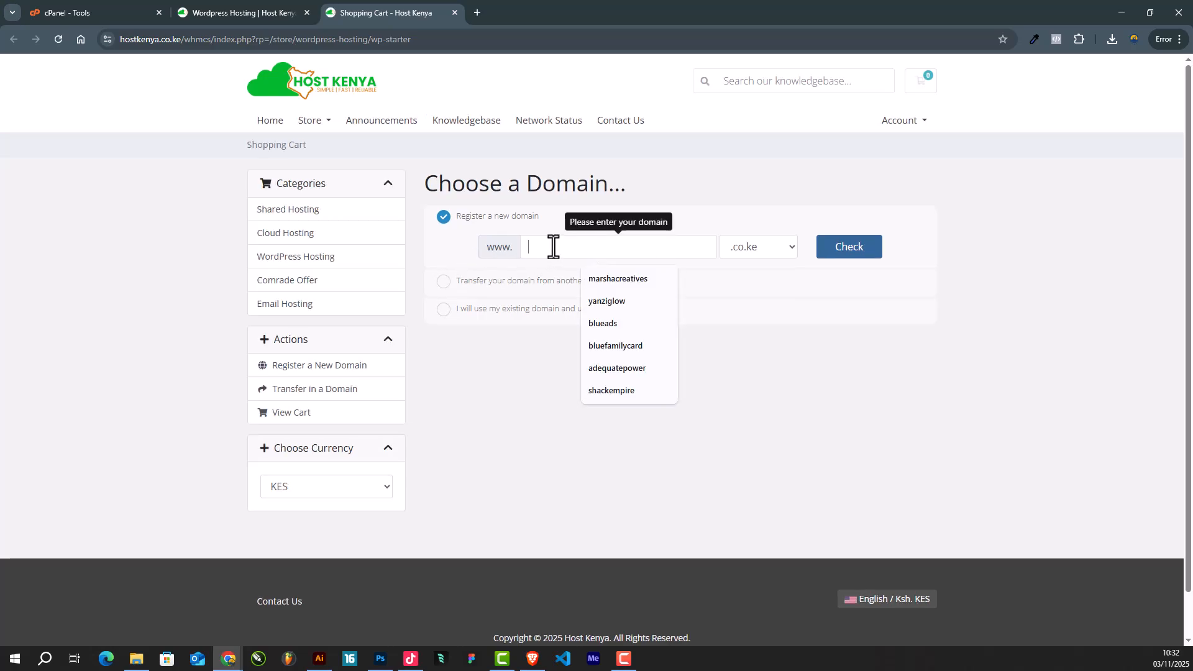
type("tutor")
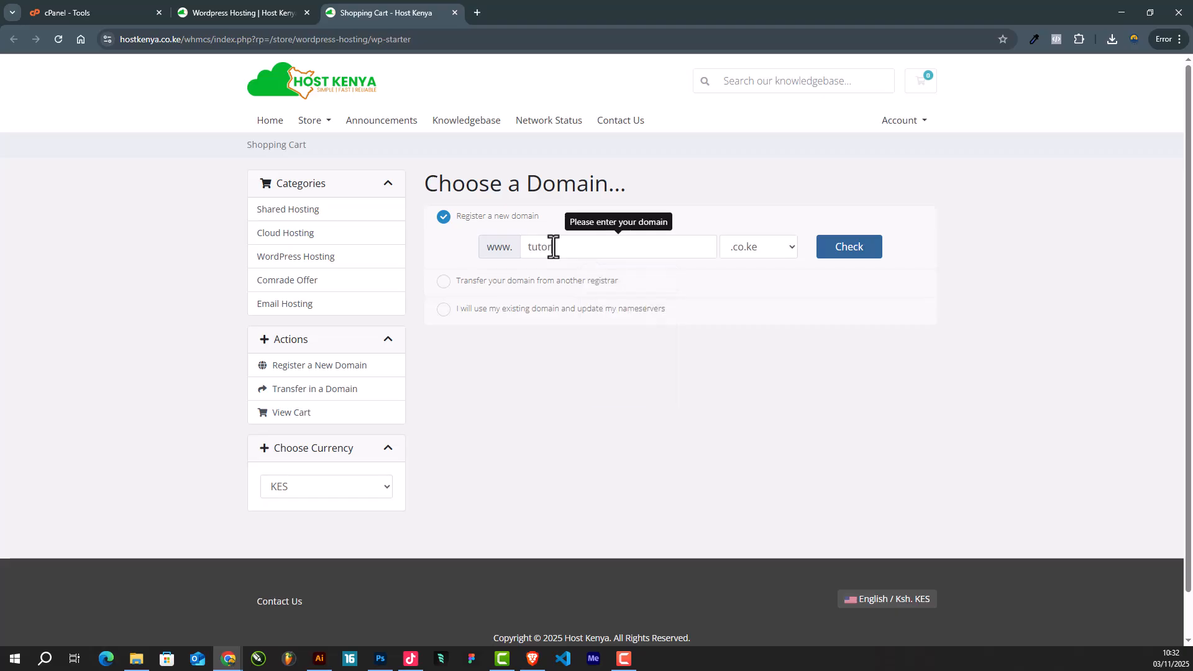
type("ialtest")
left_click(754, 250)
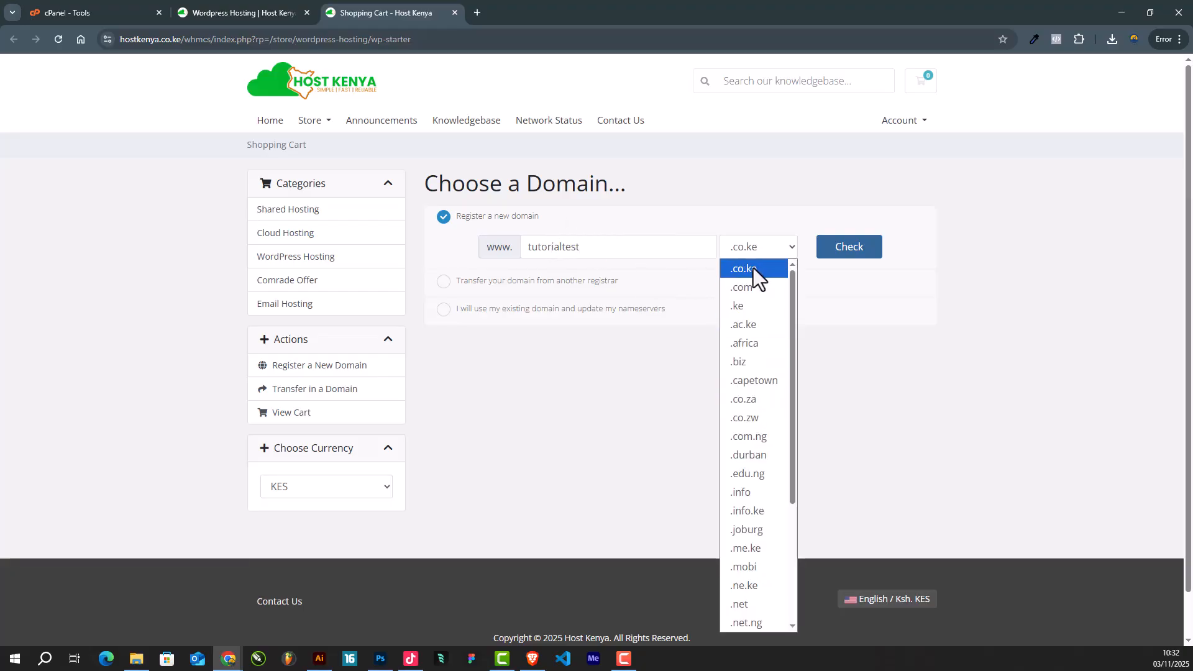
scroll(766, 472, "down", 3)
scroll(777, 404, "up", 3)
left_click(776, 243)
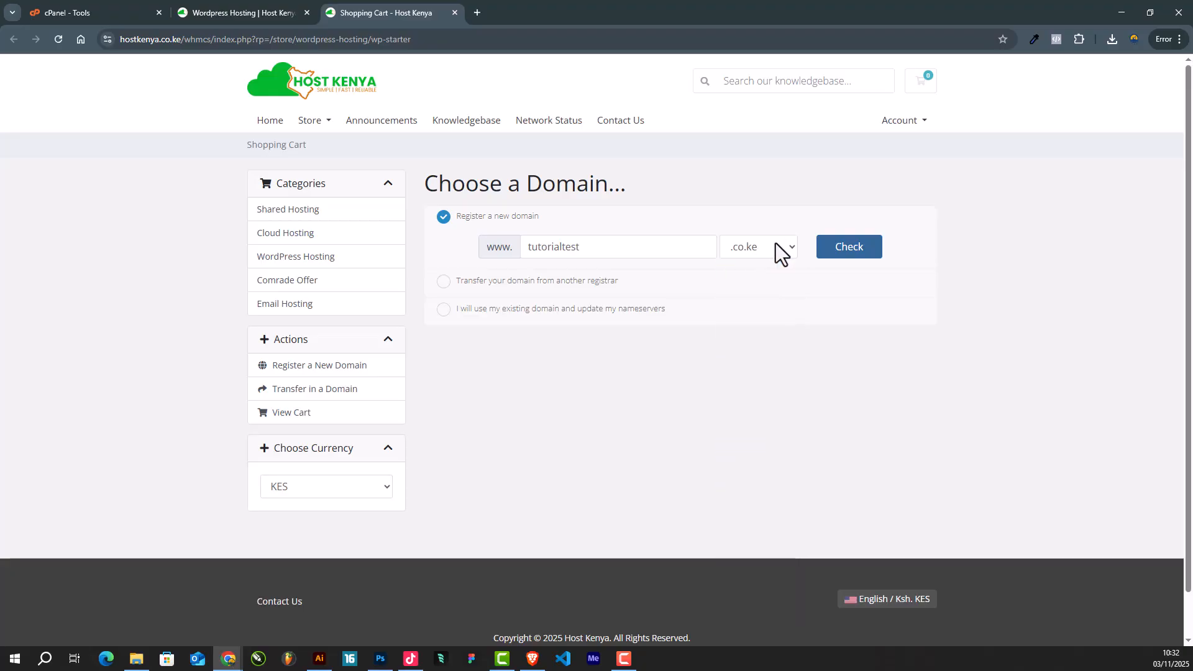
left_click(849, 252)
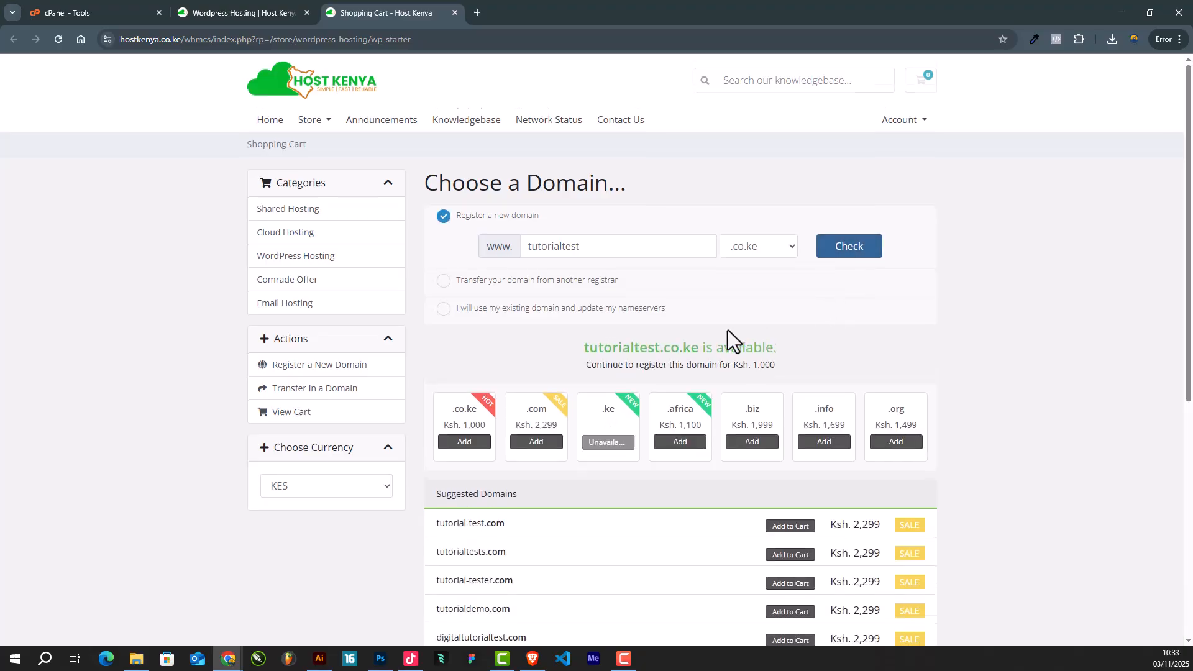
- Confirm tutorialtest.co.ke is available to register for Ksh. 1,000
scroll(739, 323, "down", 1)
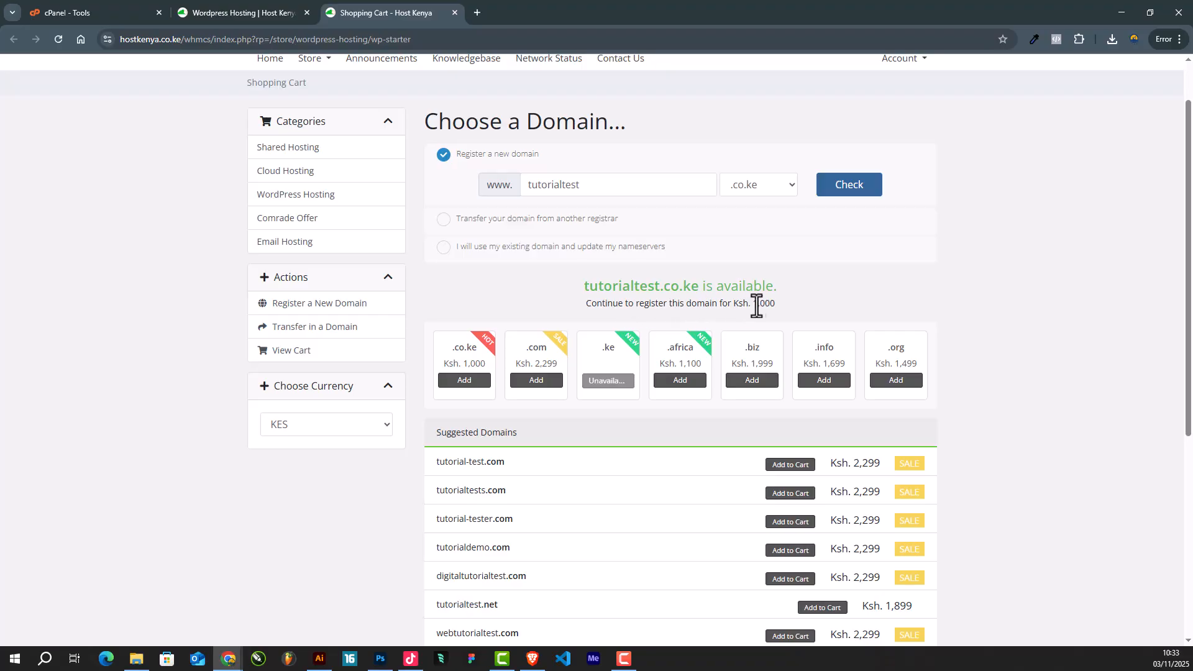
left_click_drag(733, 304, 800, 308)
left_click(812, 286)
scroll(815, 277, "down", 6)
- Add tutorialtest.co.ke with WP Starter to the cart, review the Ksh. 1,899 total, and check out
left_click(685, 461)
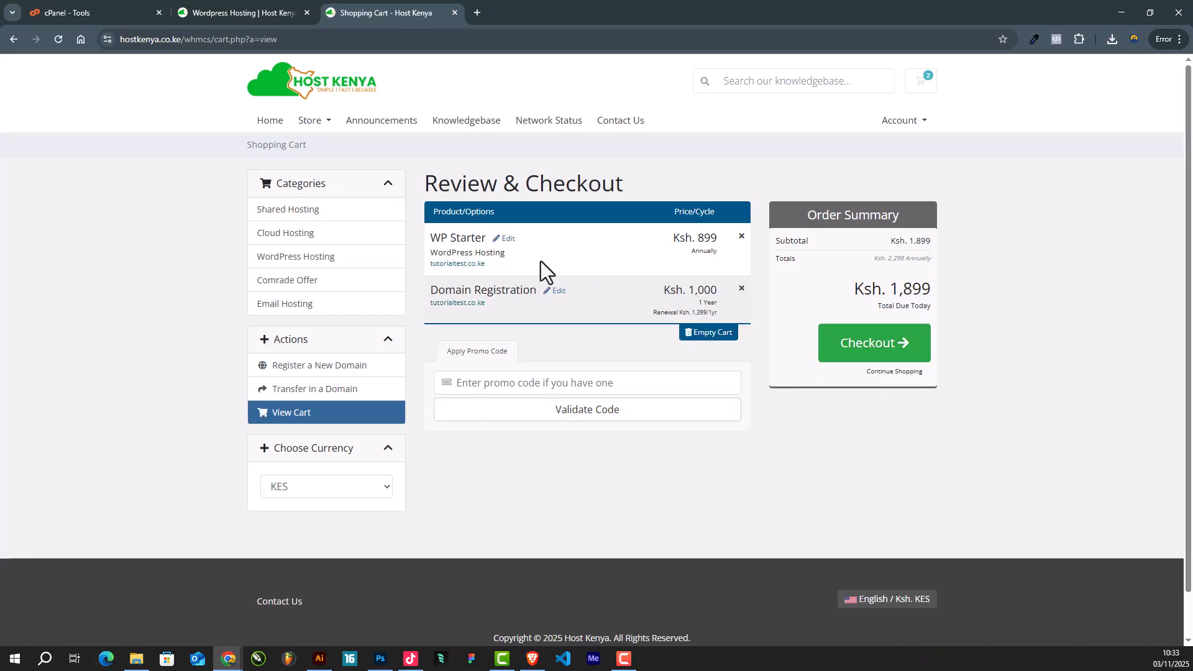
left_click_drag(429, 238, 486, 240)
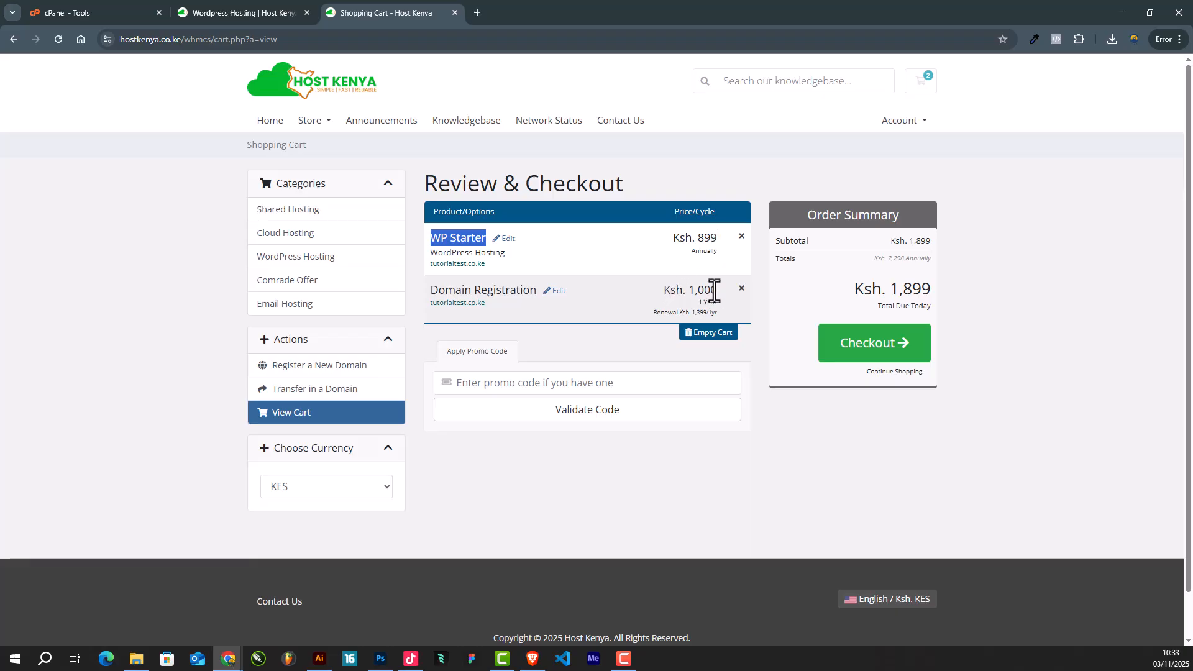
left_click(896, 348)
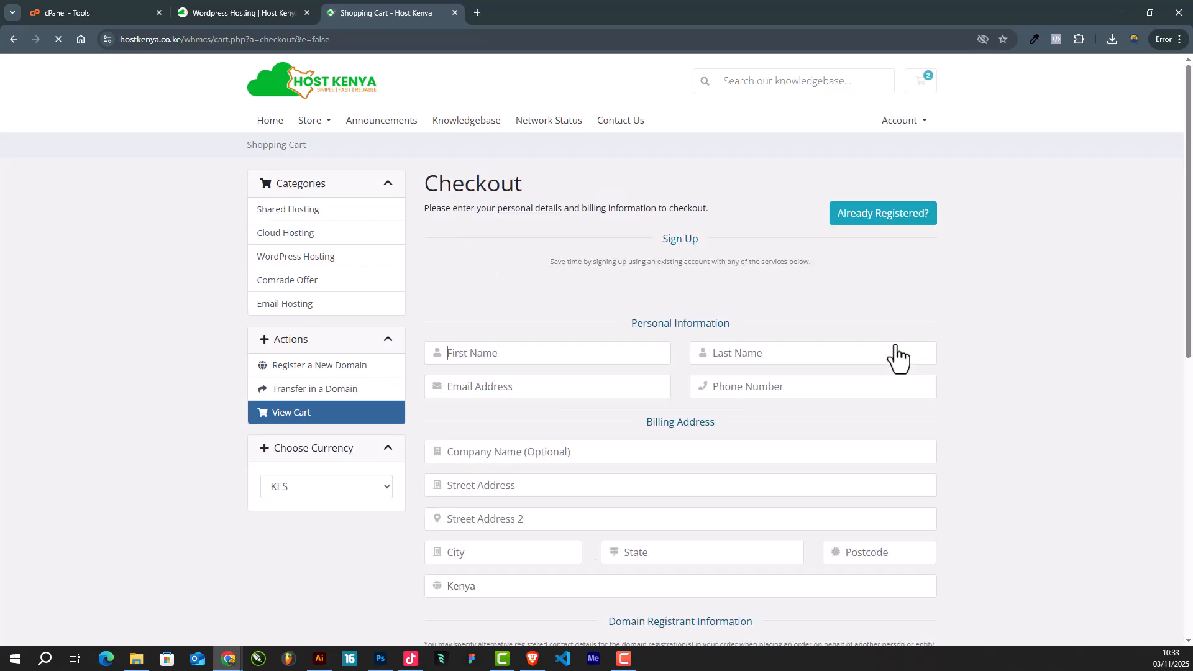
- Sign in with Google at checkout, choosing the existing client account in the popup
scroll(674, 341, "down", 5)
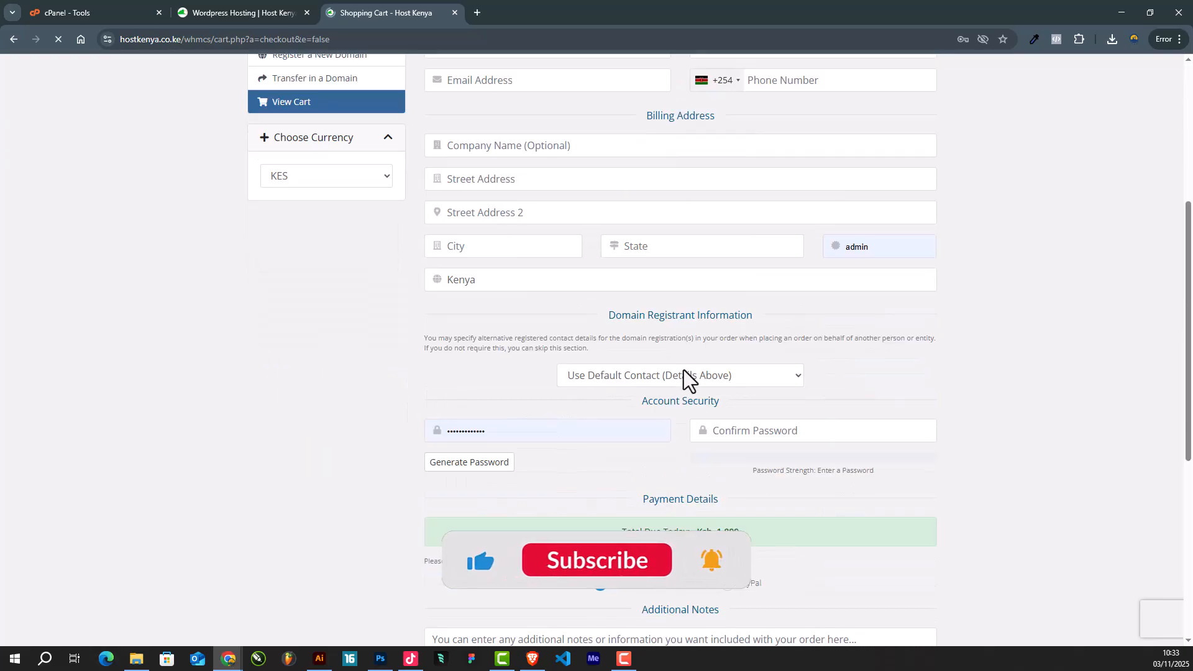
scroll(684, 371, "up", 5)
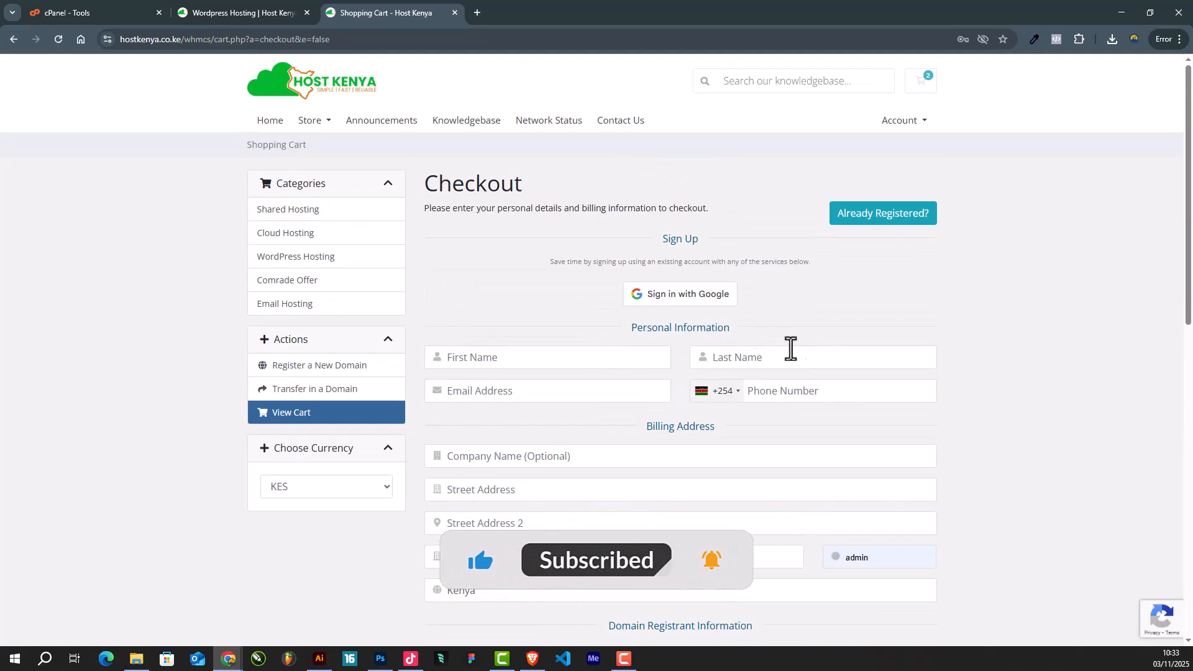
left_click(688, 296)
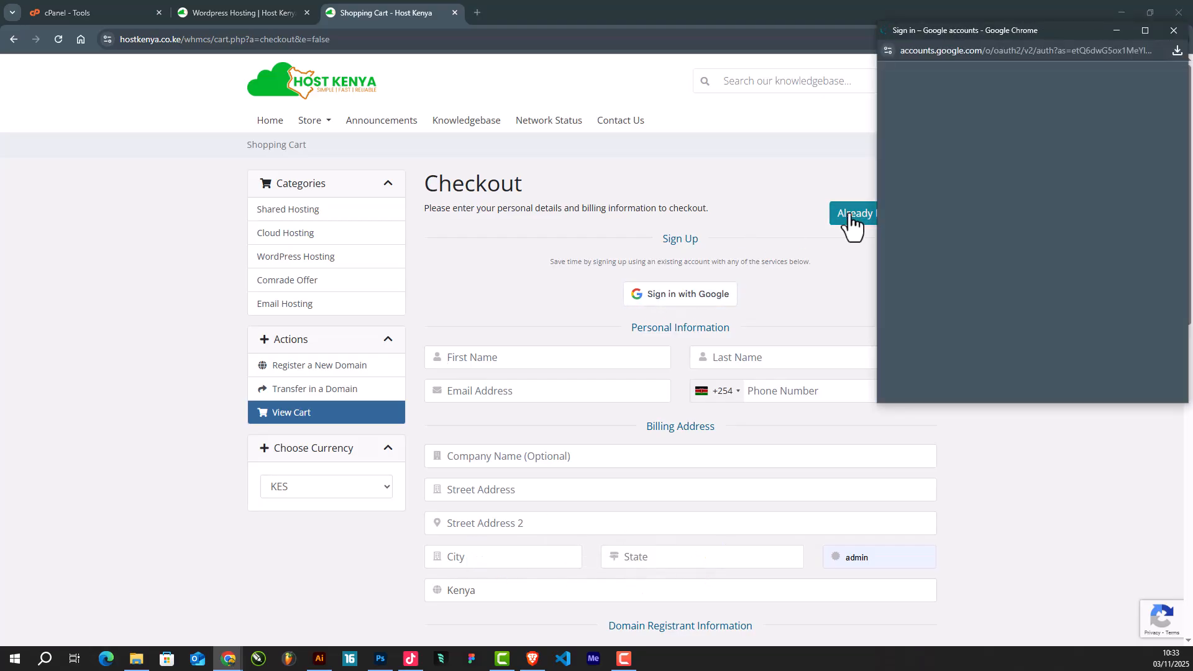
left_click_drag(1057, 31, 807, 62)
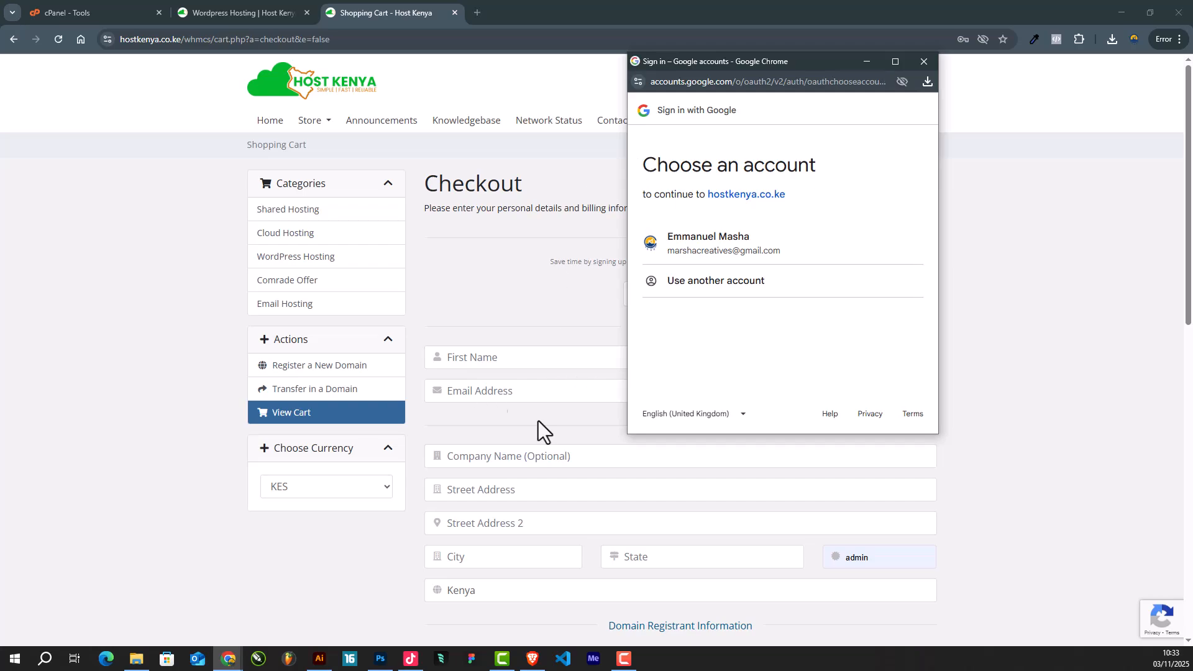
left_click(742, 256)
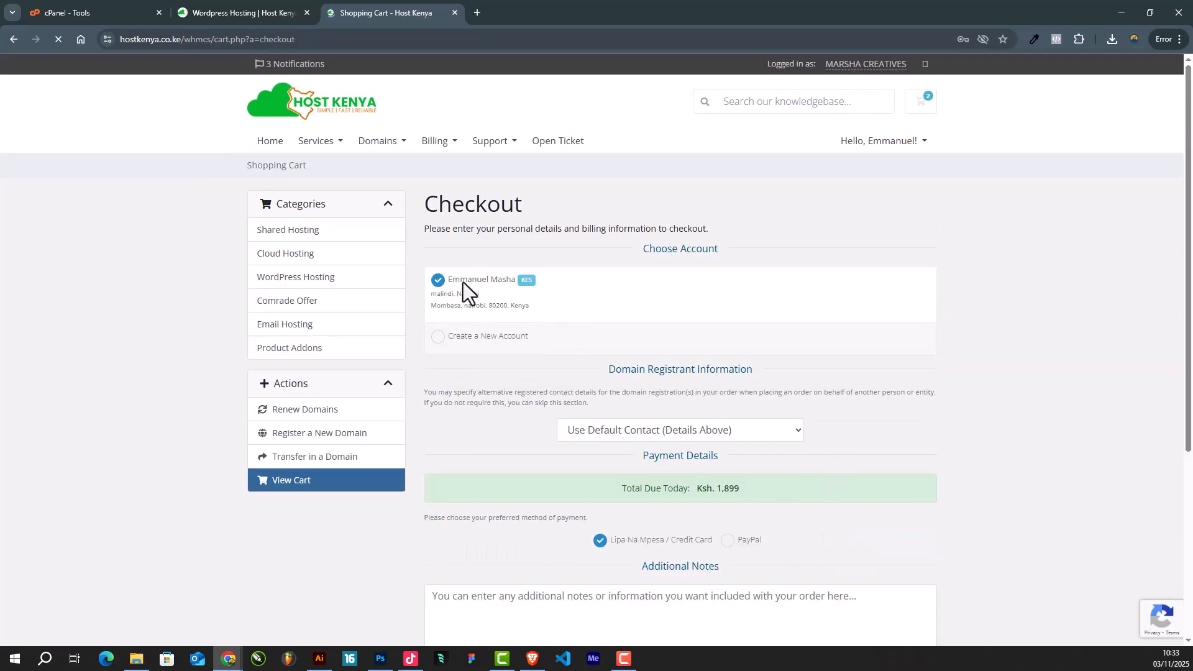
- Choose Lipa Na Mpesa / Credit Card as the payment method and complete the Ksh. 1,899 order
scroll(644, 323, "down", 3)
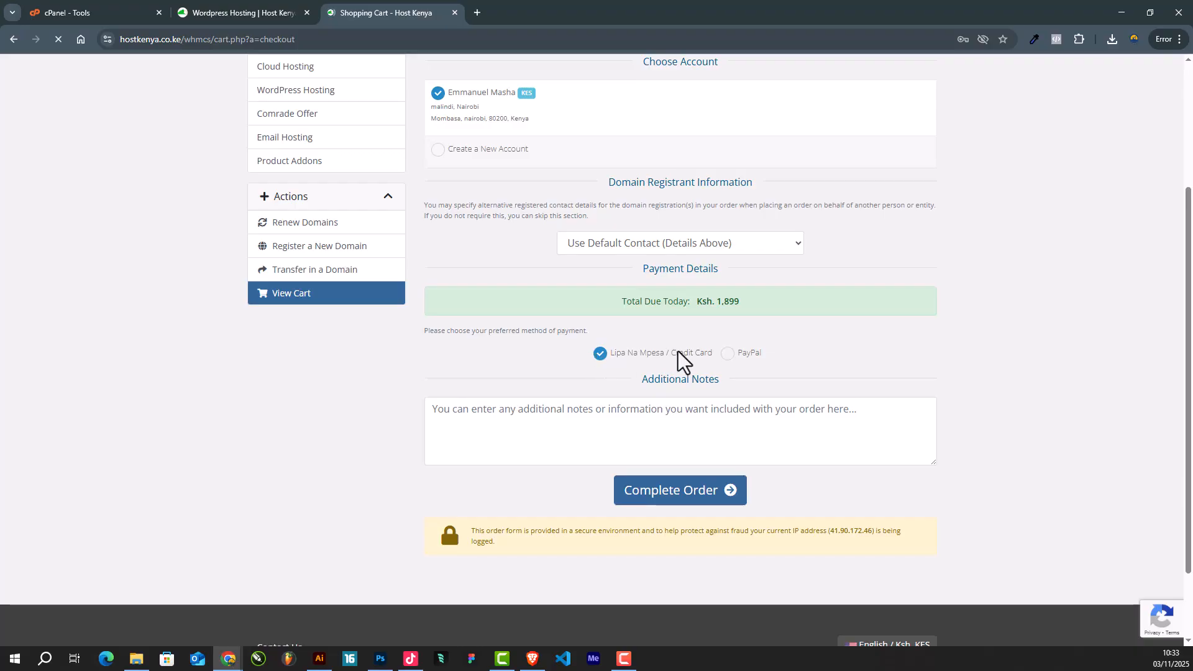
left_click(728, 354)
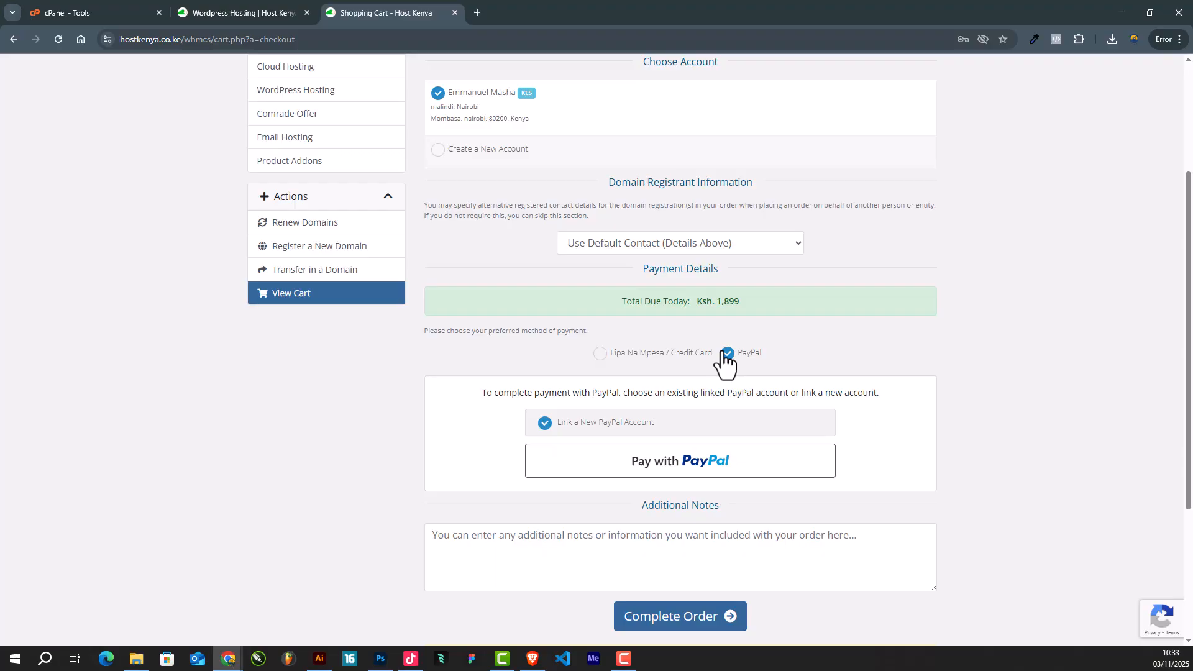
left_click(601, 355)
left_click(727, 354)
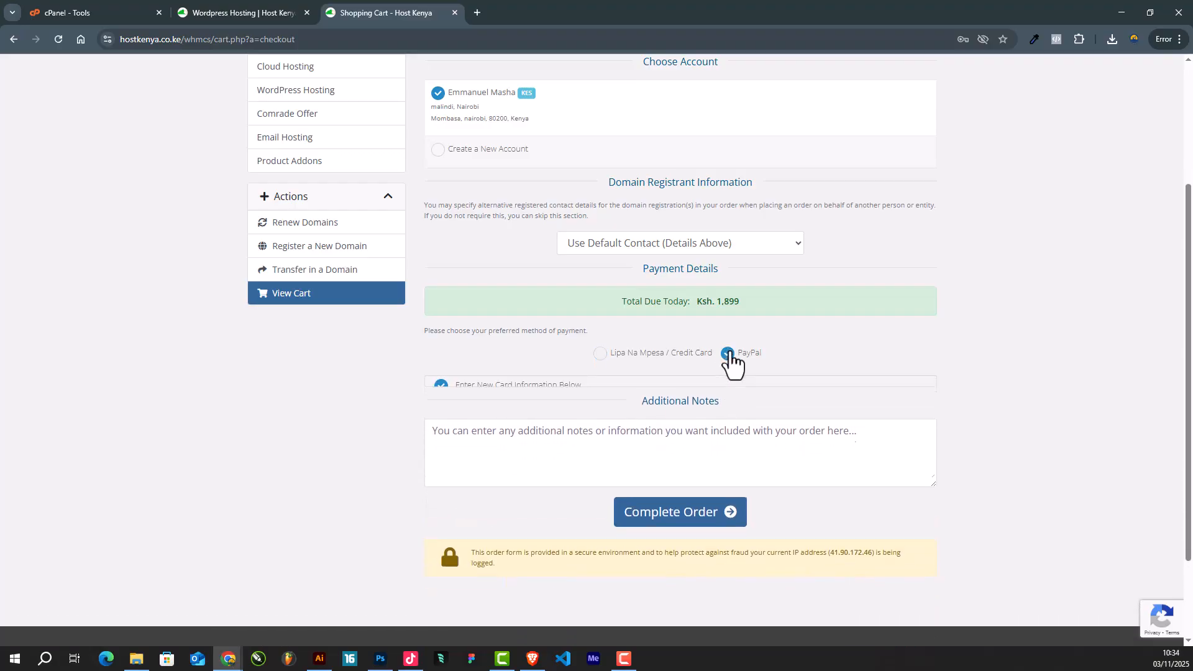
left_click(599, 355)
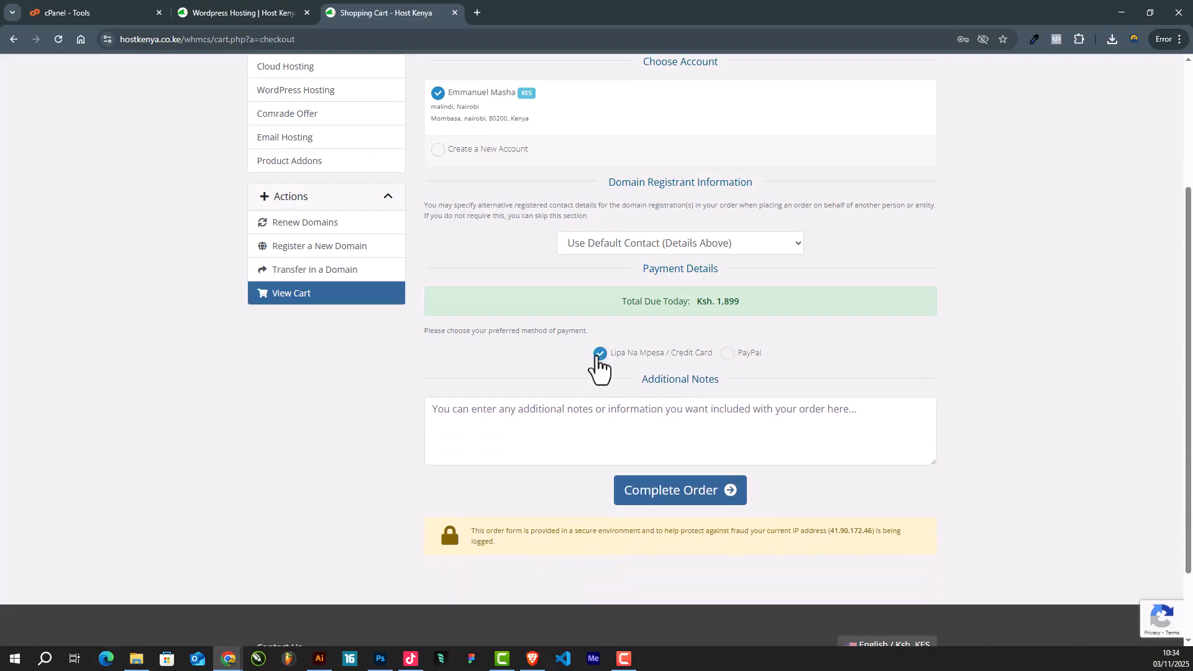
left_click(729, 354)
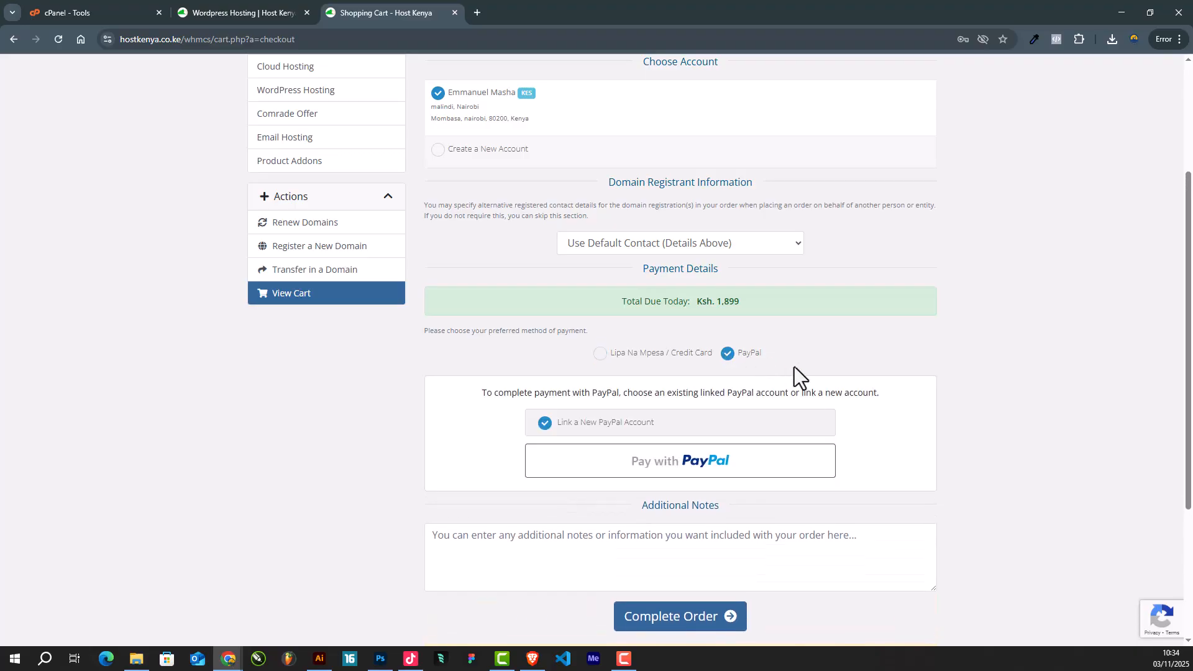
left_click(603, 354)
left_click(682, 405)
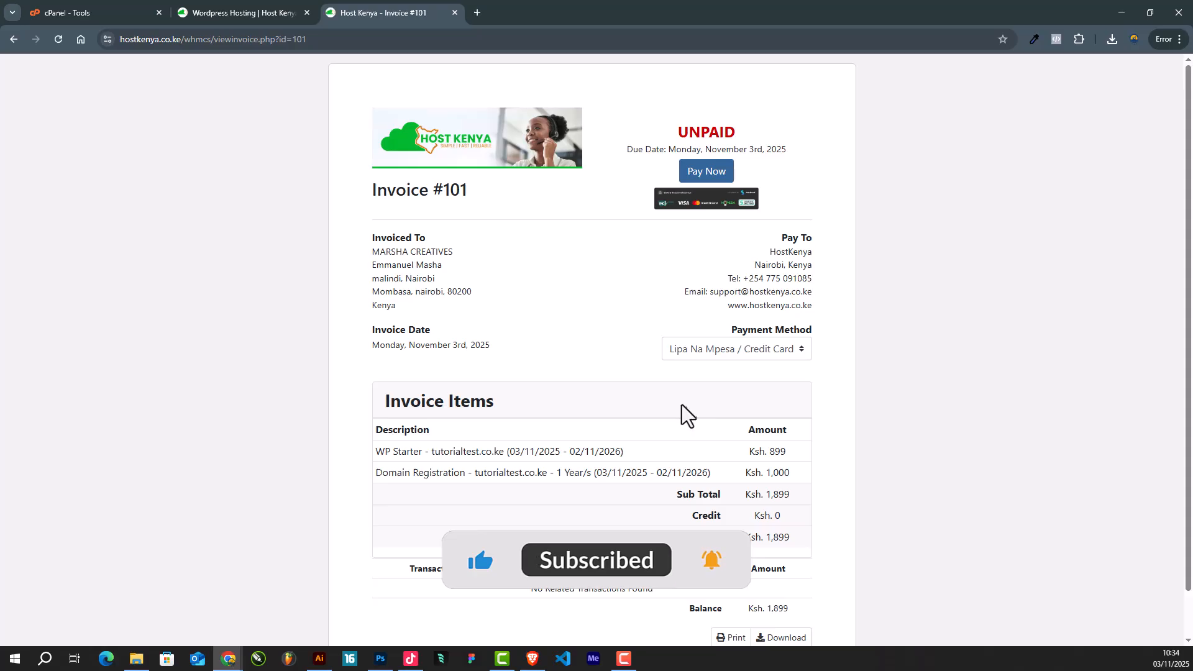
- Review Invoice #101 and open its M-Pesa payment form for KES 1899 with Pay Now
scroll(721, 397, "down", 1)
scroll(841, 419, "up", 2)
scroll(815, 424, "down", 2)
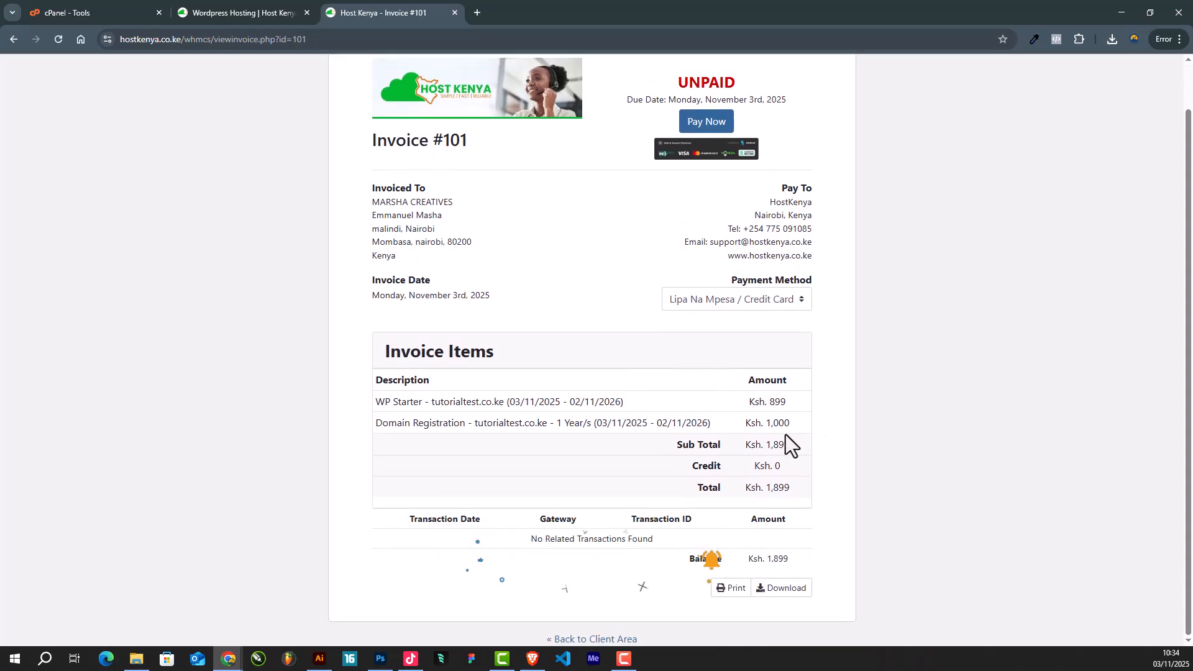
scroll(785, 434, "up", 1)
left_click(704, 176)
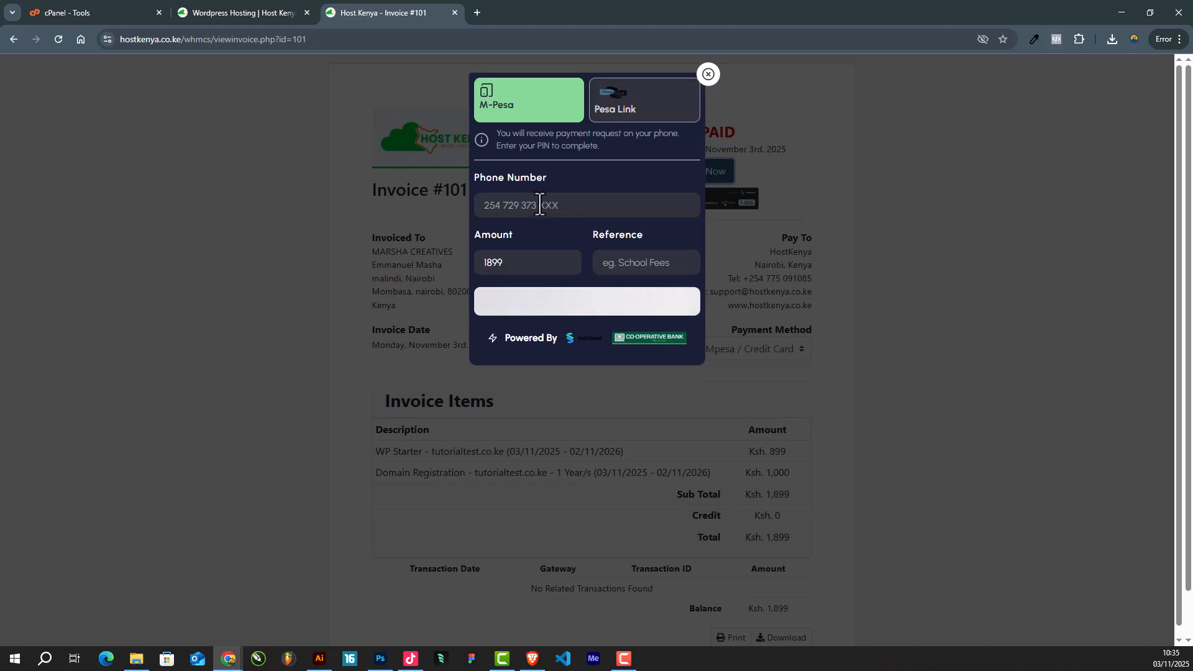
left_click(617, 111)
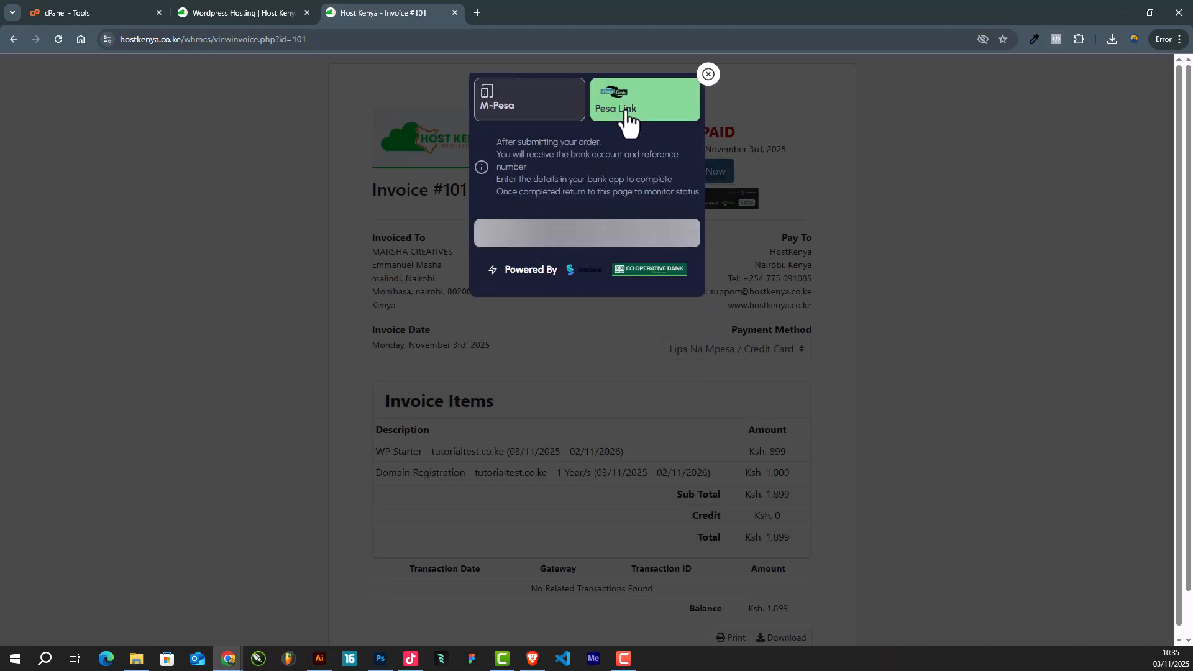
left_click(522, 117)
left_click(513, 212)
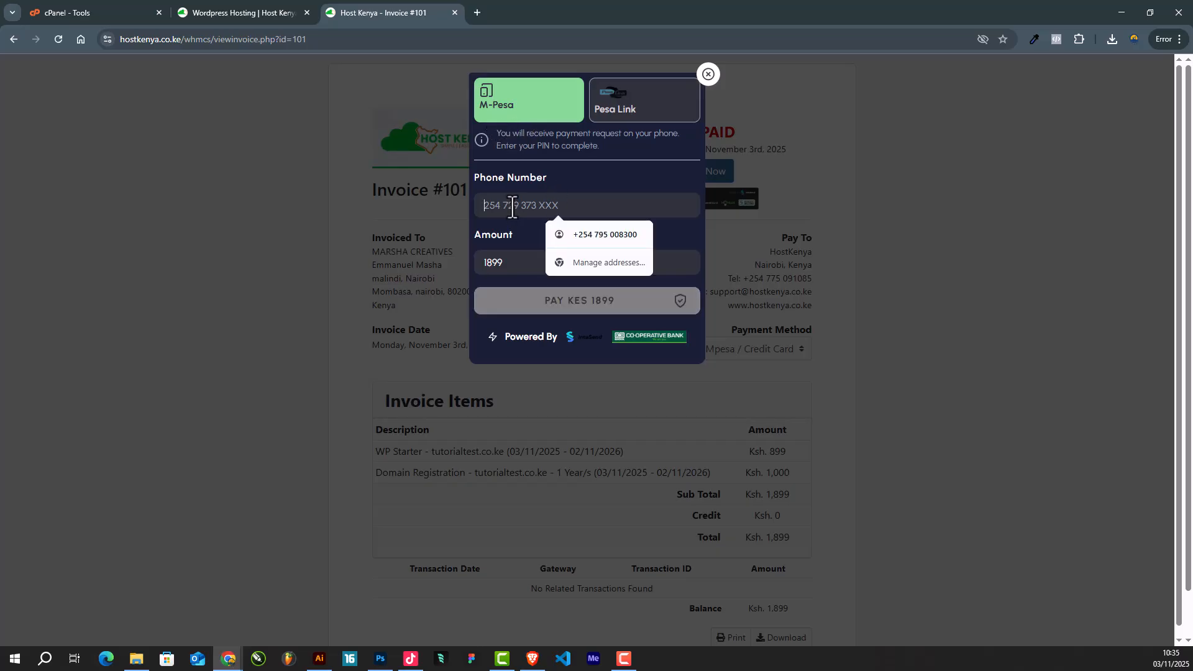
left_click(580, 231)
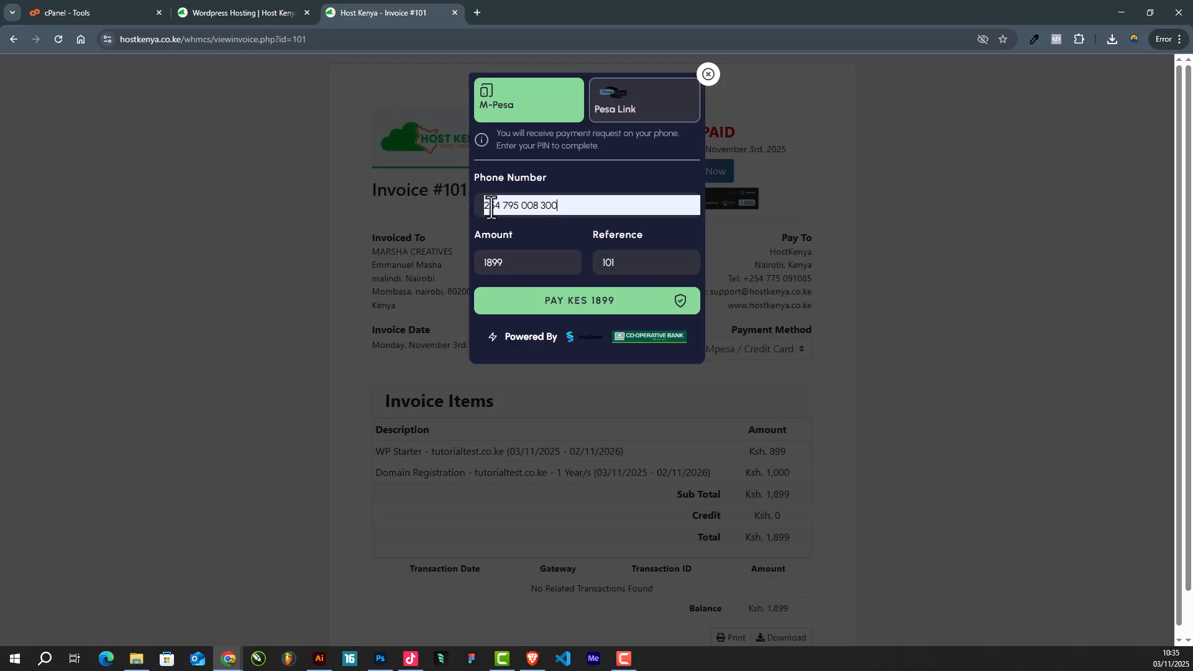
left_click_drag(486, 206, 596, 205)
left_click(596, 205)
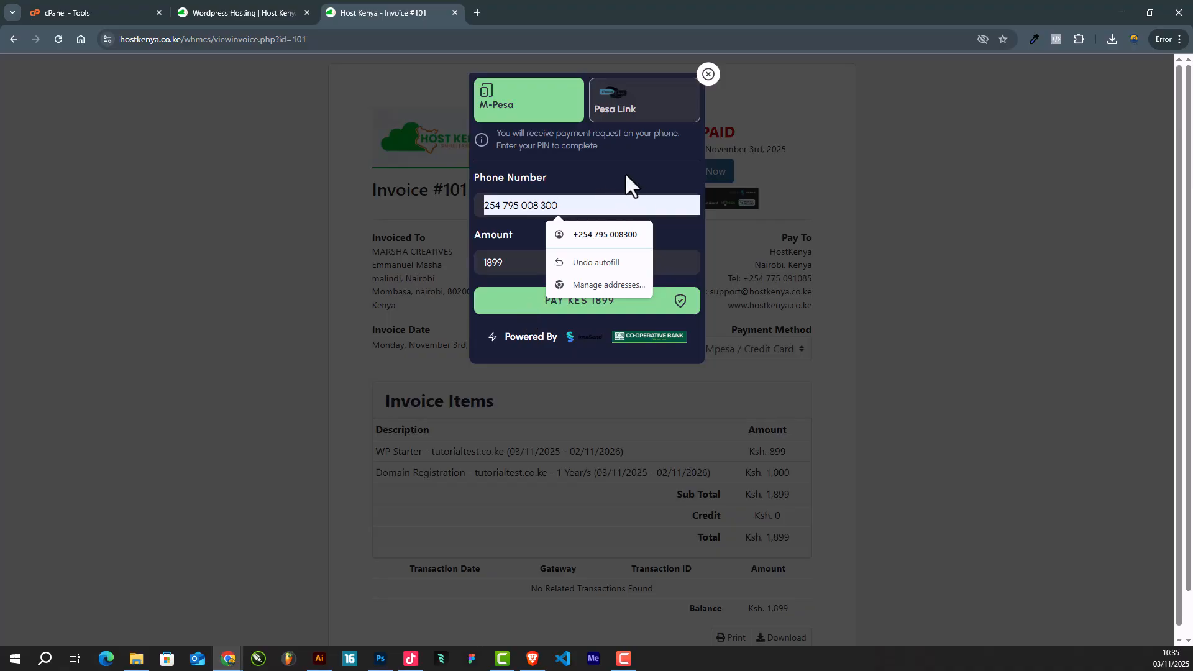
key("Escape")
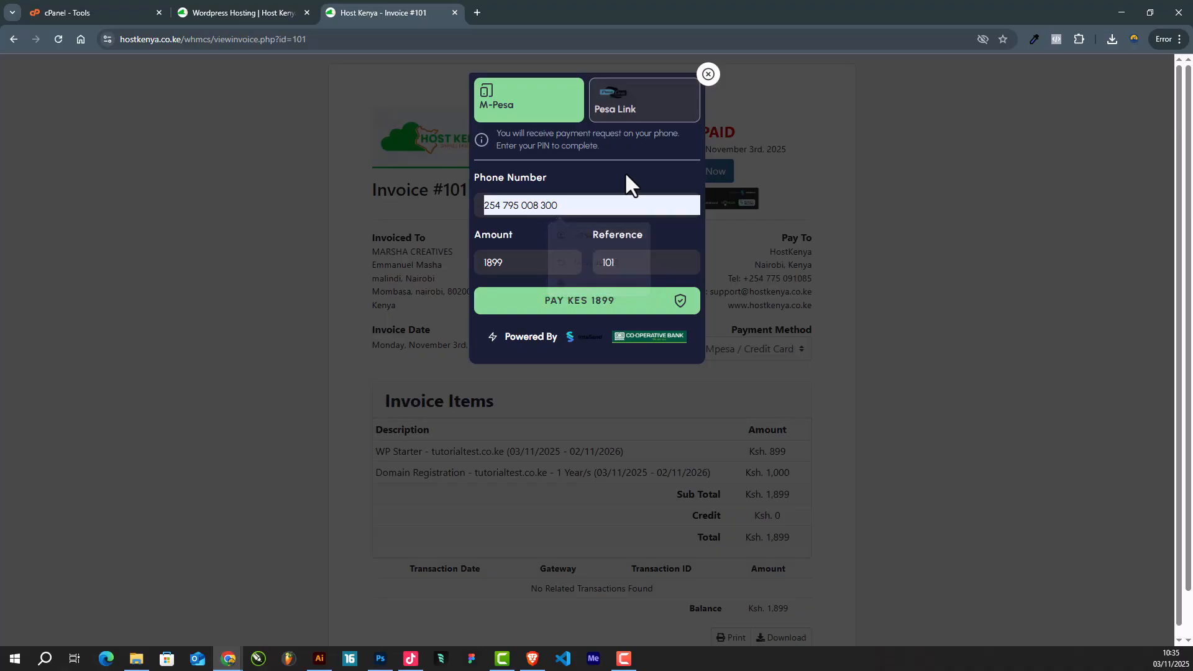
left_click(653, 108)
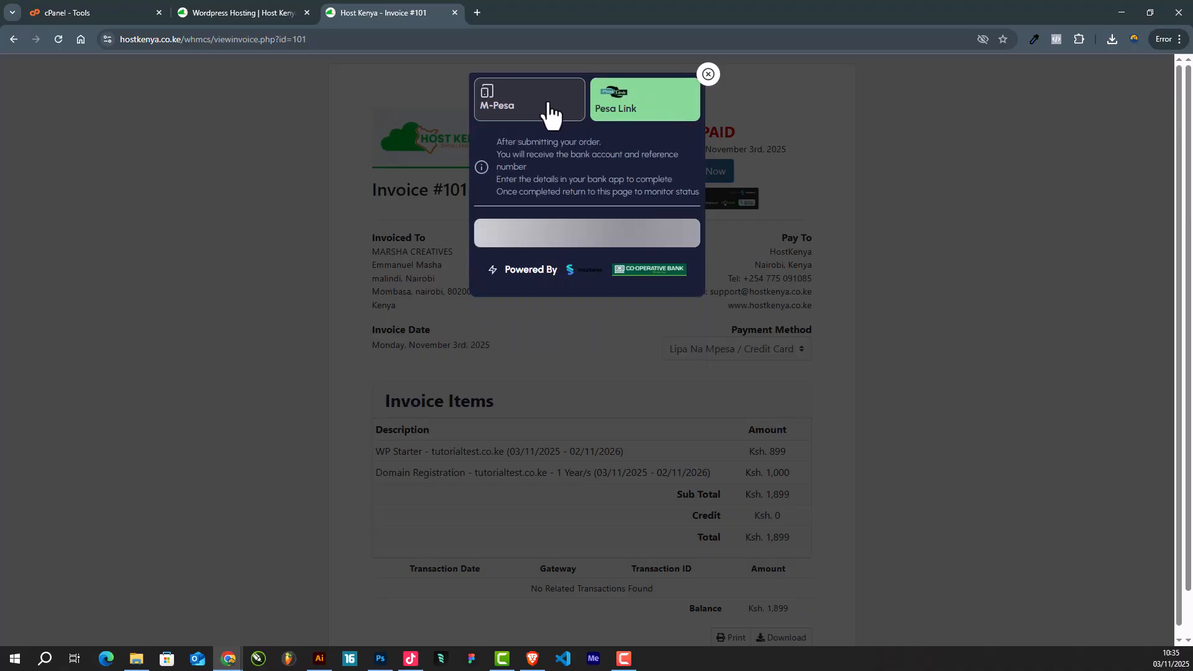
left_click(570, 114)
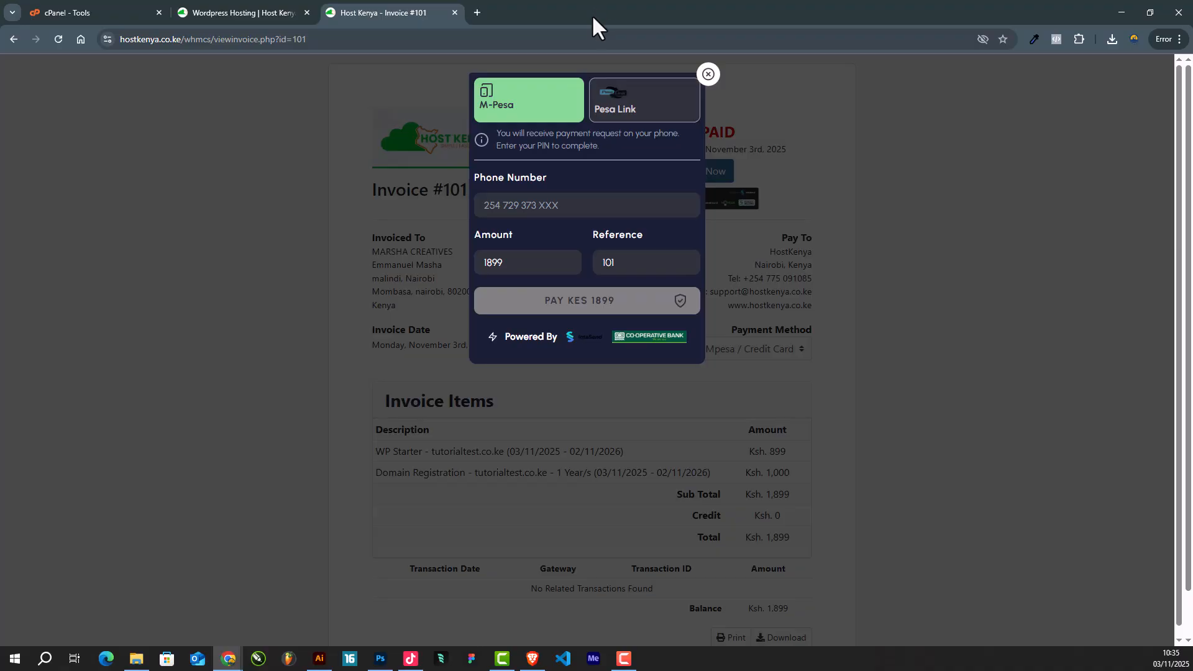
left_click(271, 7)
left_click(394, 14)
- Open Gmail in a new tab and read Host Kenya's Customer Invoice email showing the WP Starter line
left_click(477, 12)
left_click(62, 62)
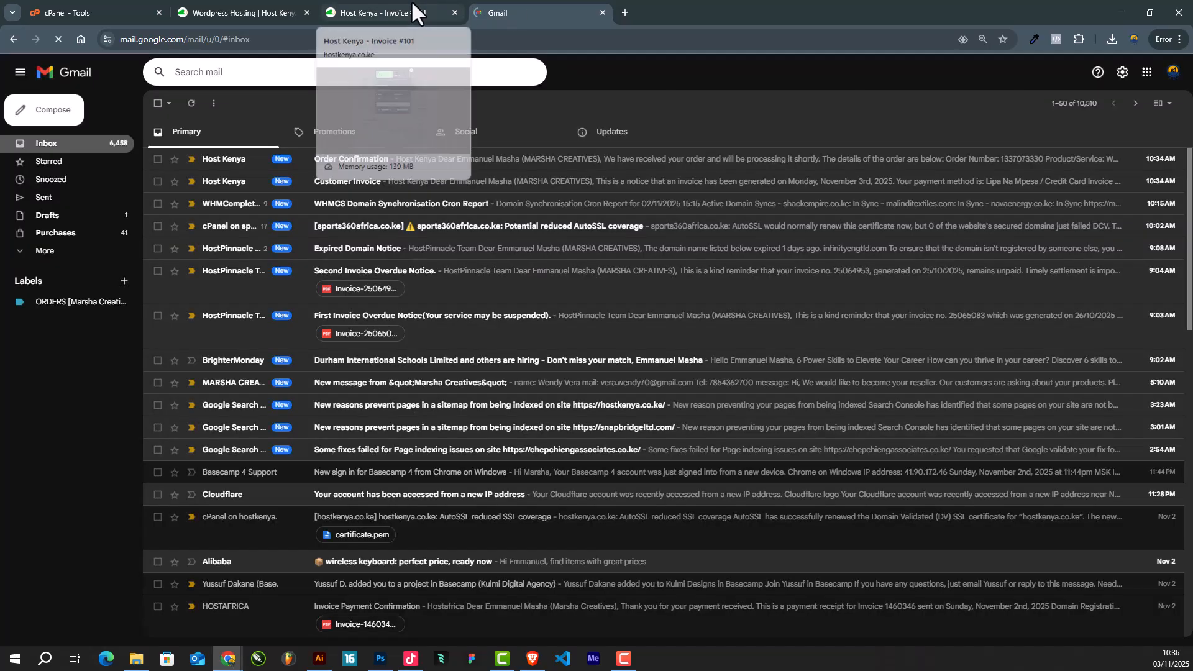
left_click(413, 4)
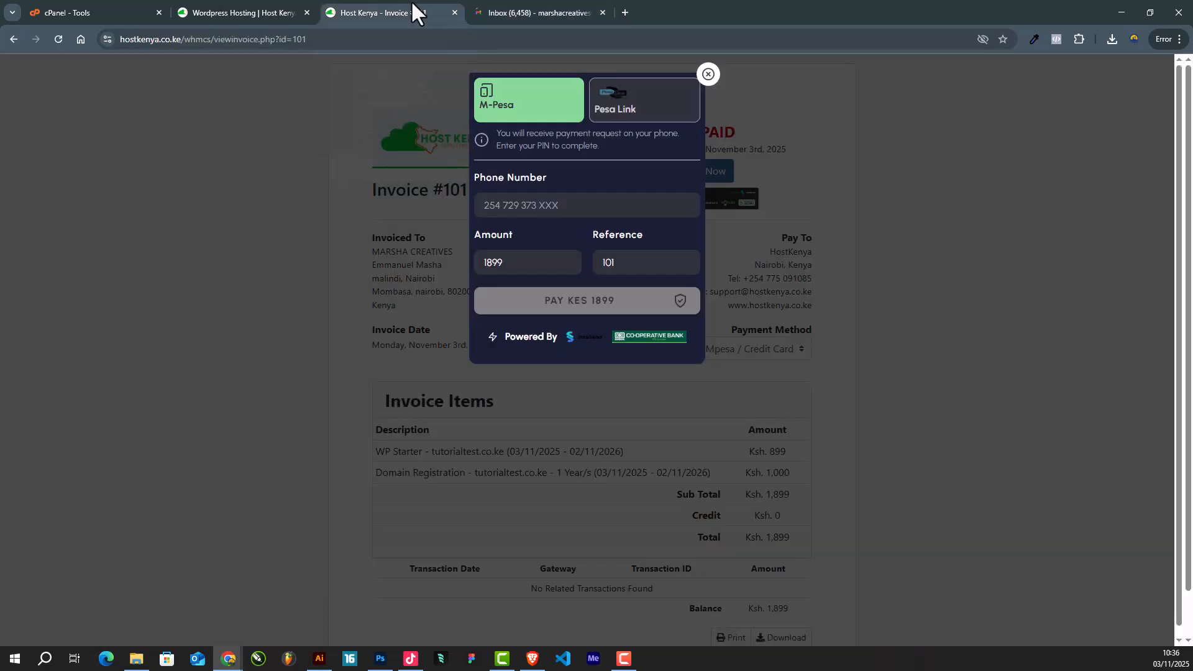
left_click(488, 4)
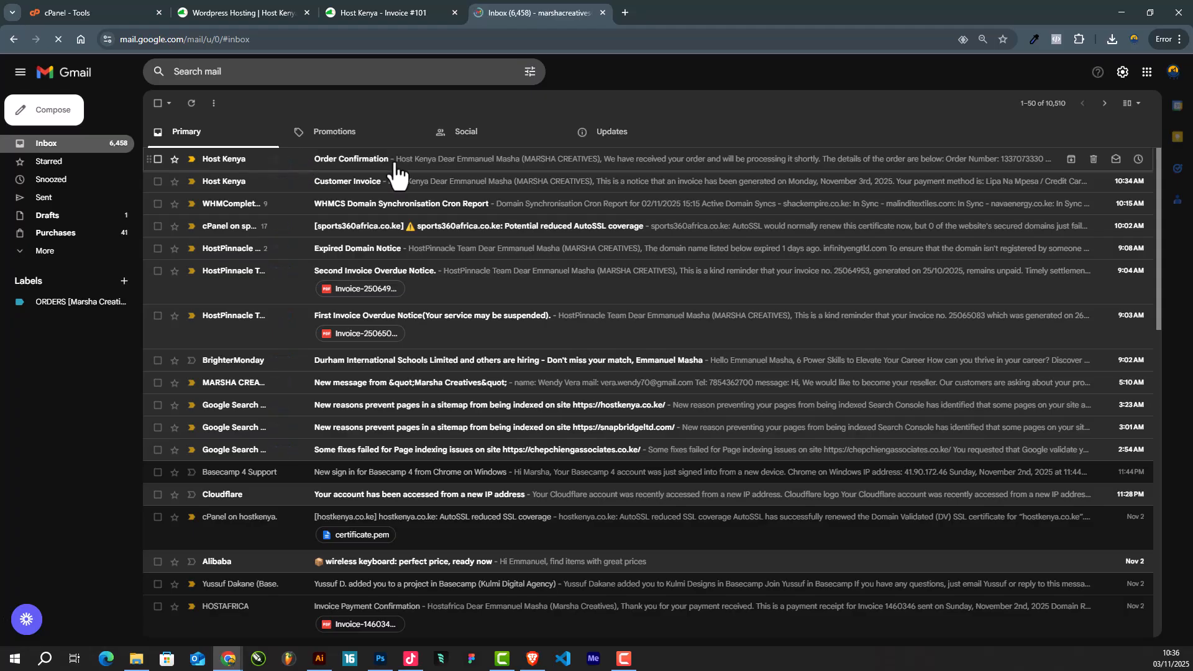
left_click(461, 187)
scroll(584, 400, "down", 2)
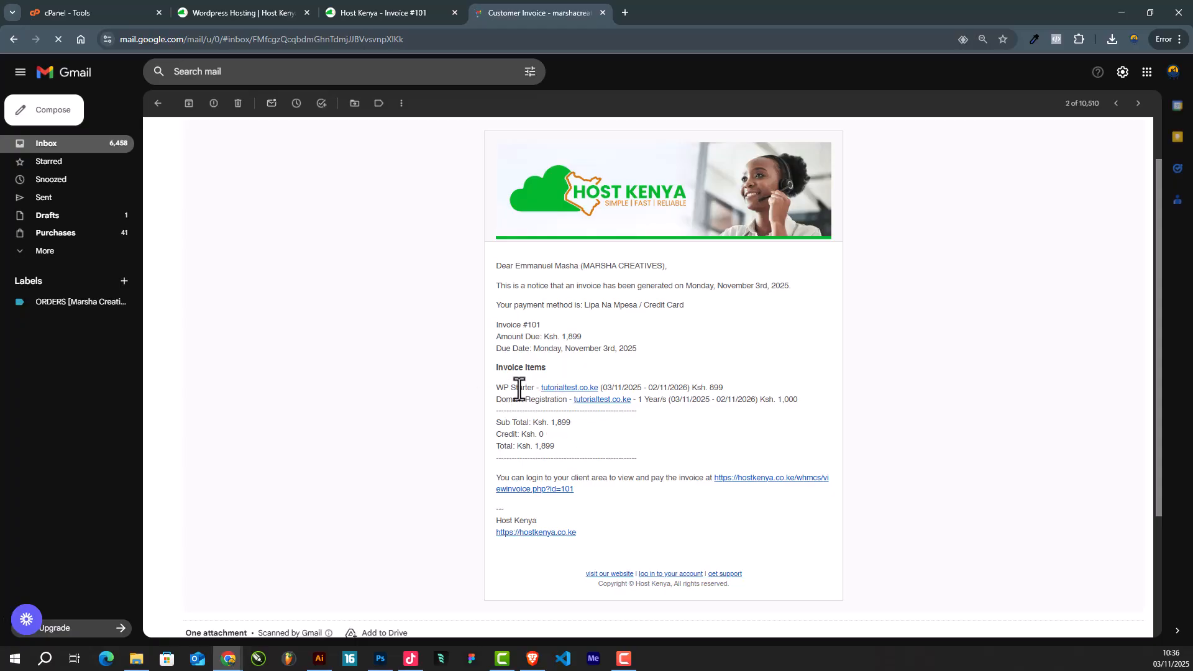
left_click_drag(494, 388, 558, 403)
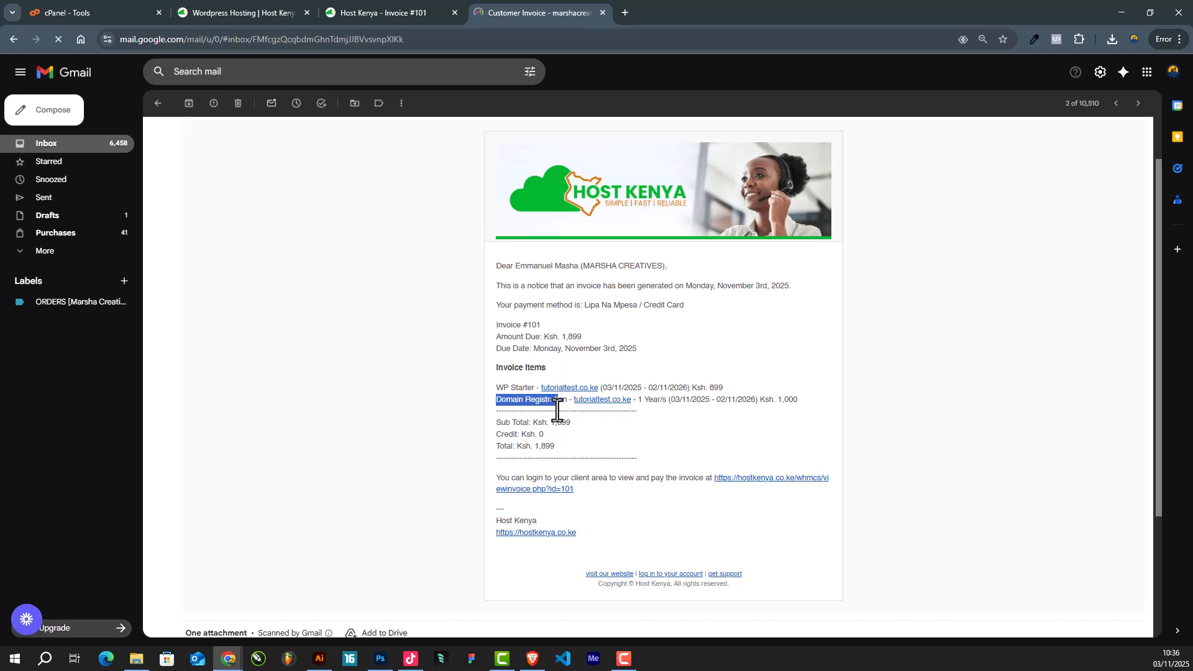
left_click(111, 148)
- Read the Order Confirmation email's Total Due Today, then return to the Invoice #101 tab
left_click(336, 167)
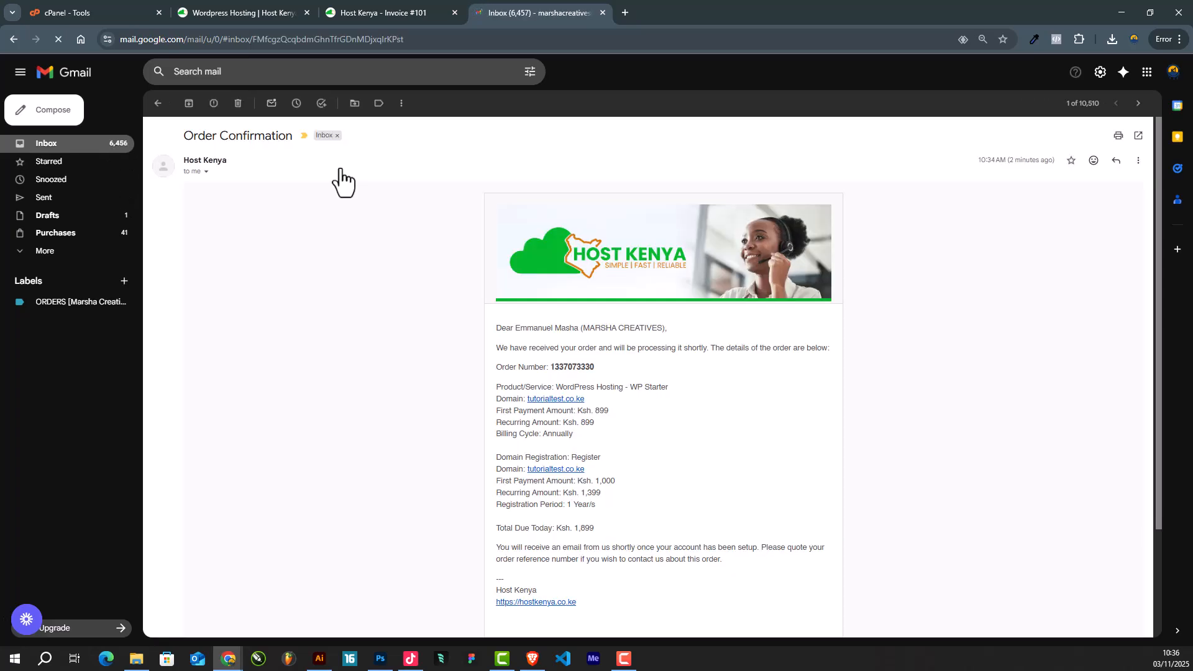
scroll(637, 444, "down", 2)
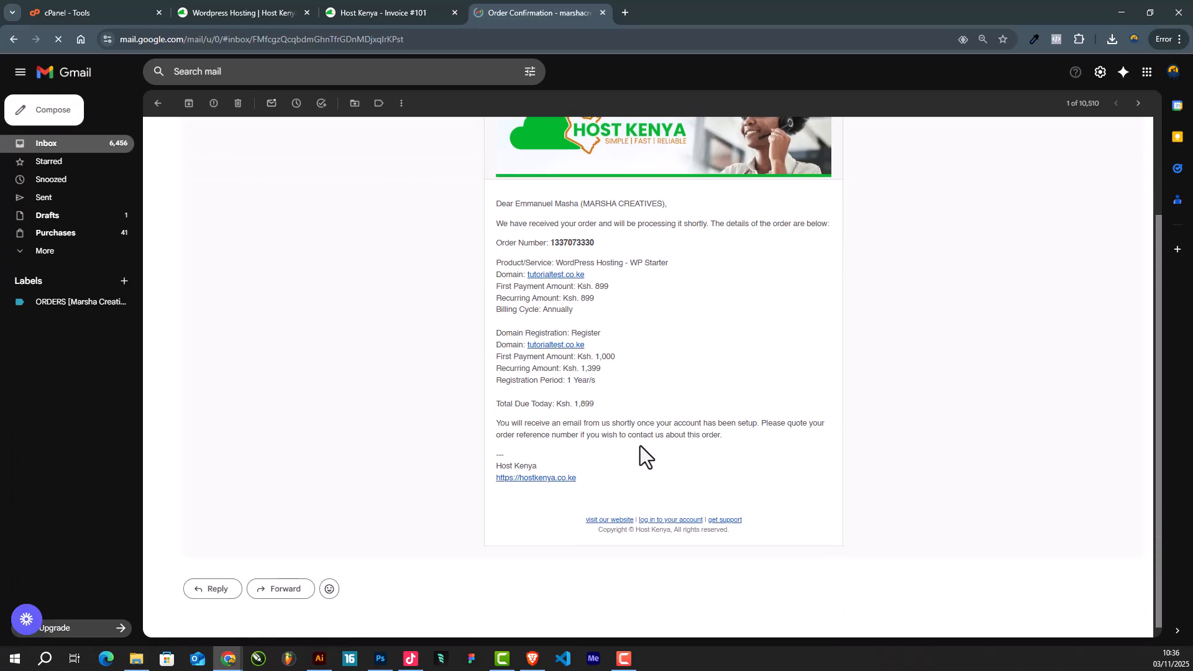
left_click_drag(495, 407, 602, 404)
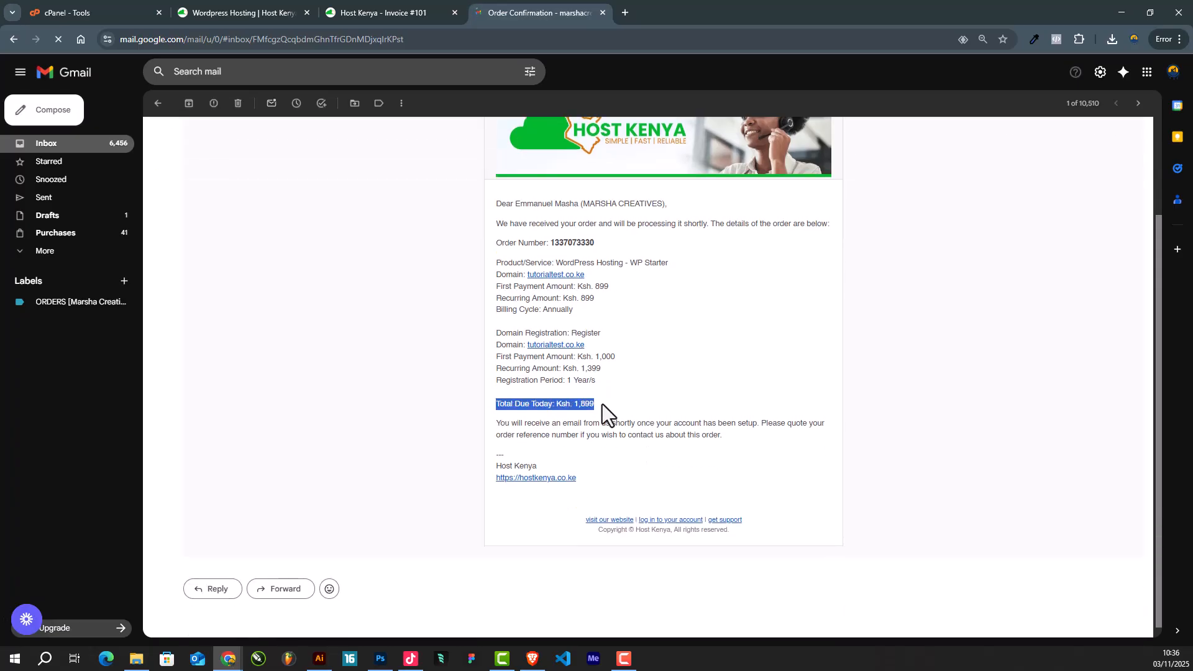
left_click(575, 405)
scroll(576, 405, "up", 2)
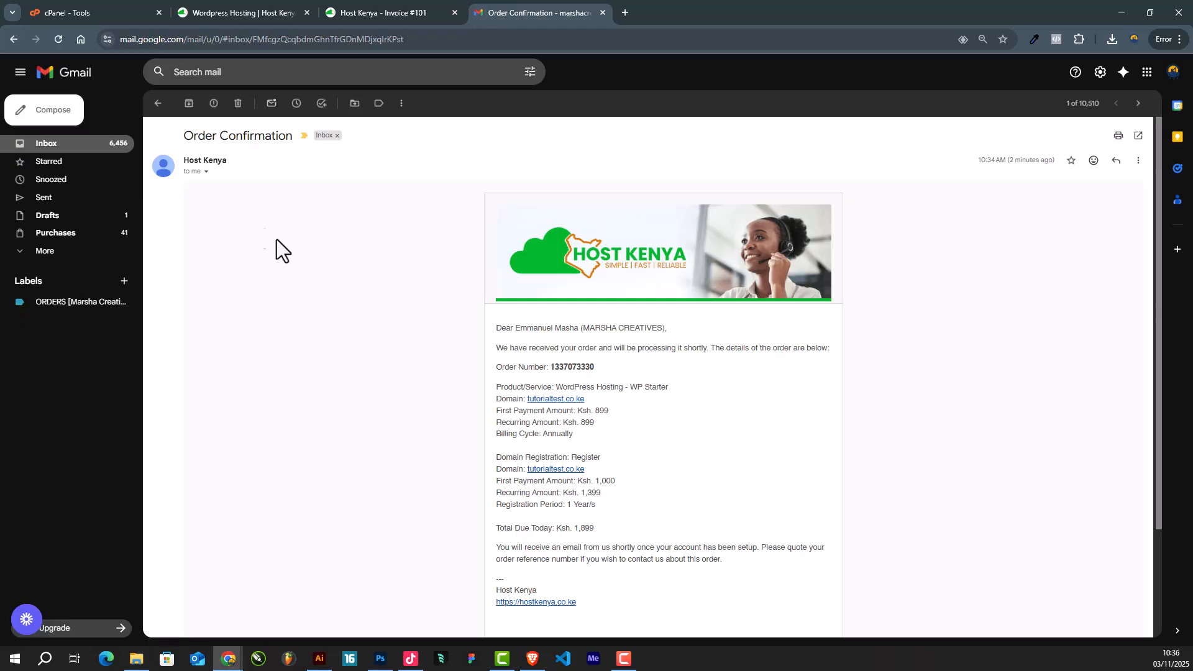
left_click(95, 146)
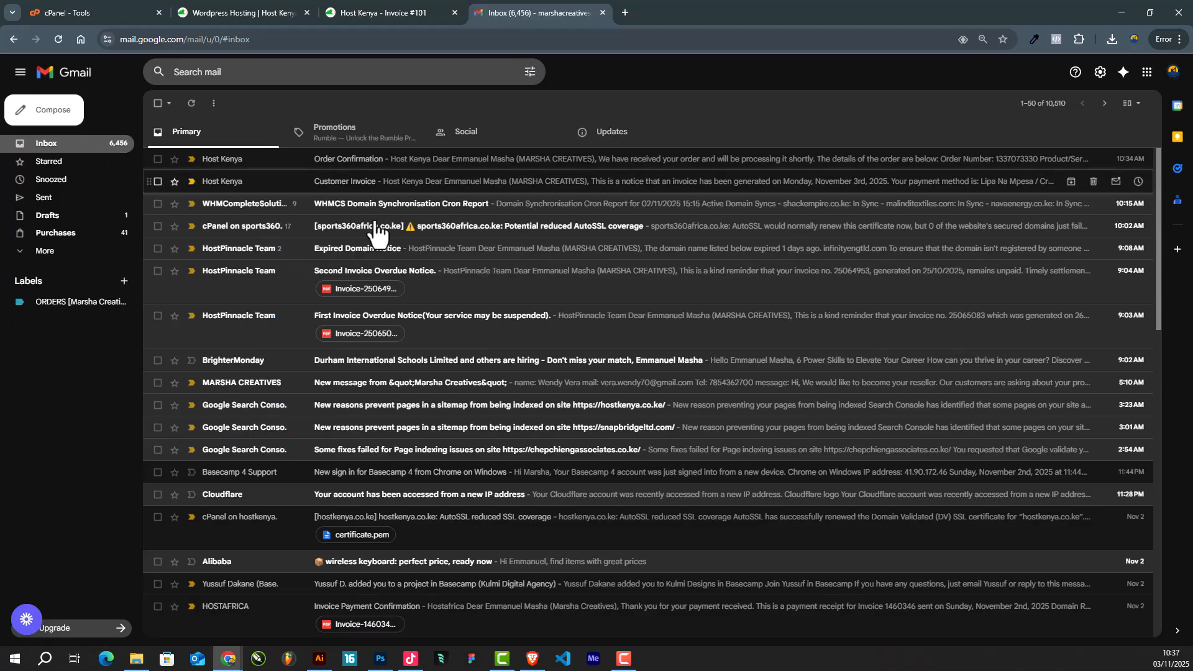
left_click(393, 2)
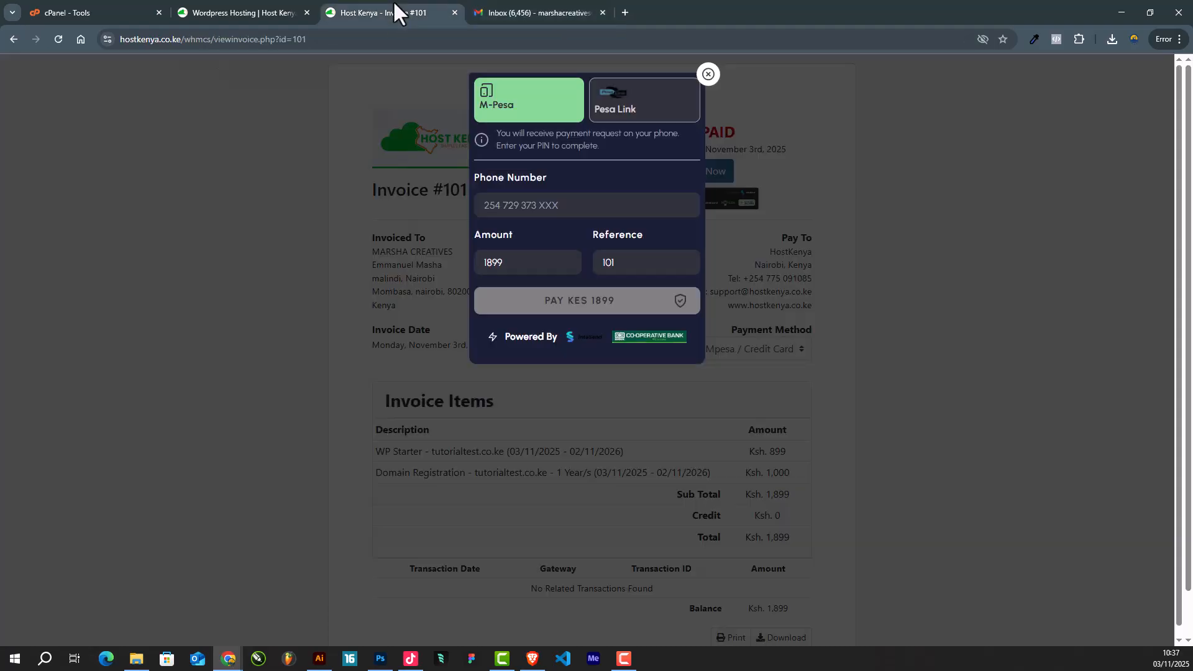
- On the cPanel Tools tab, log out of the account and log back in with the saved credentials
left_click(525, 8)
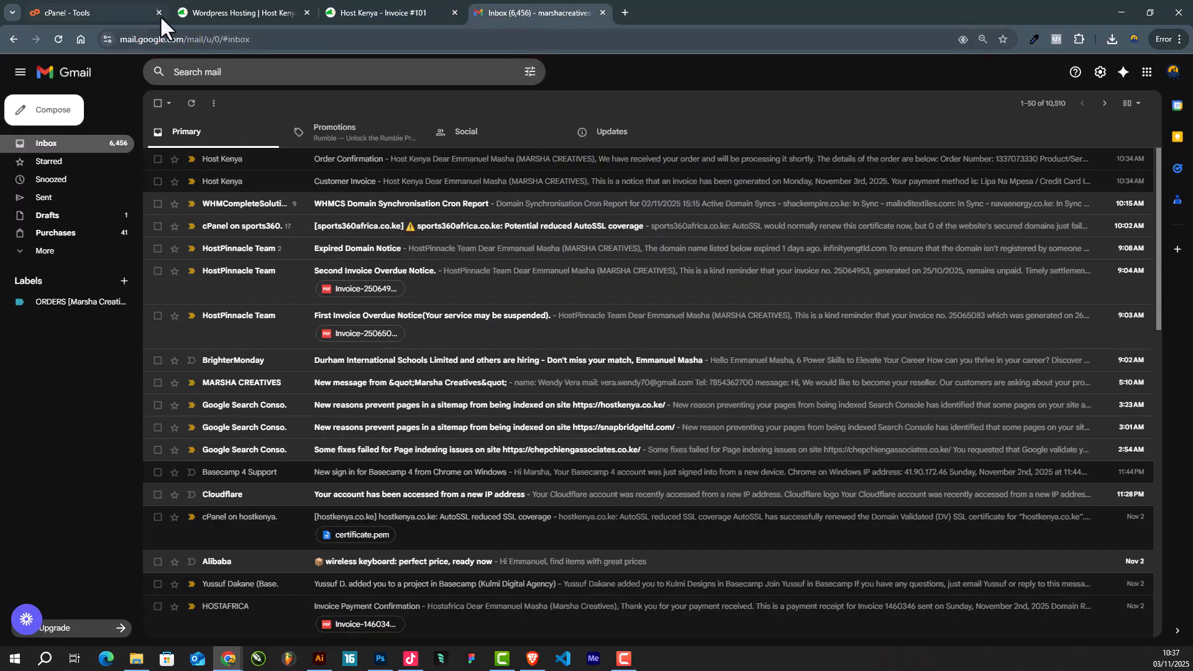
left_click(219, 12)
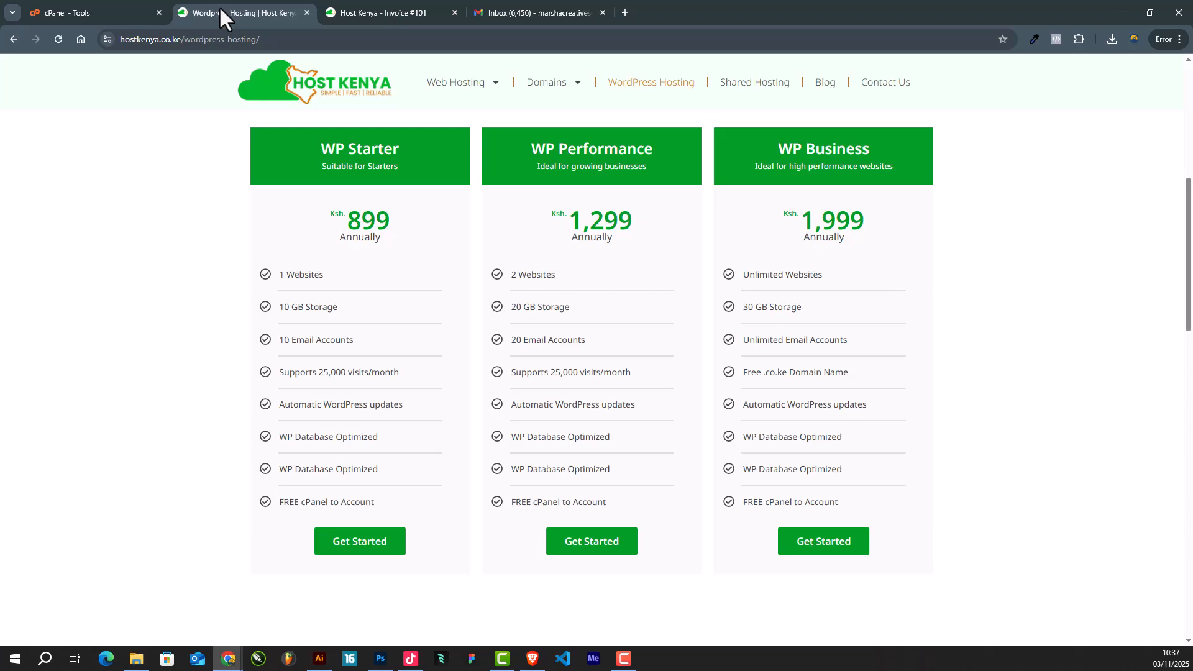
left_click(80, 9)
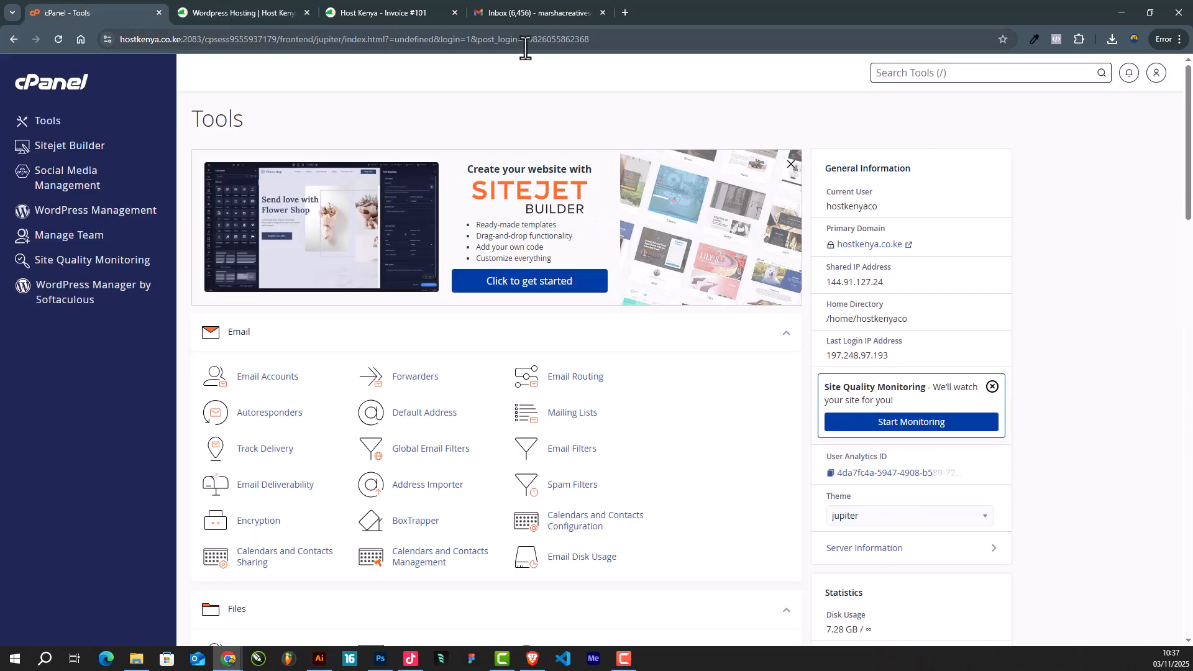
left_click_drag(630, 39, 204, 39)
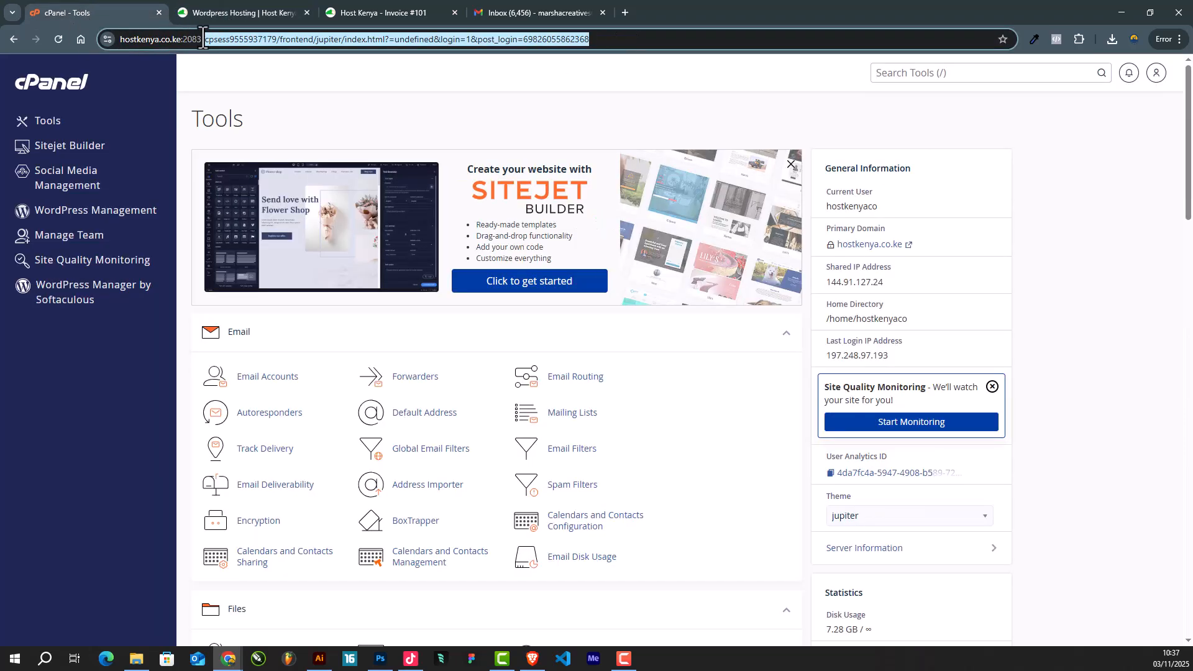
left_click(1157, 73)
left_click(988, 343)
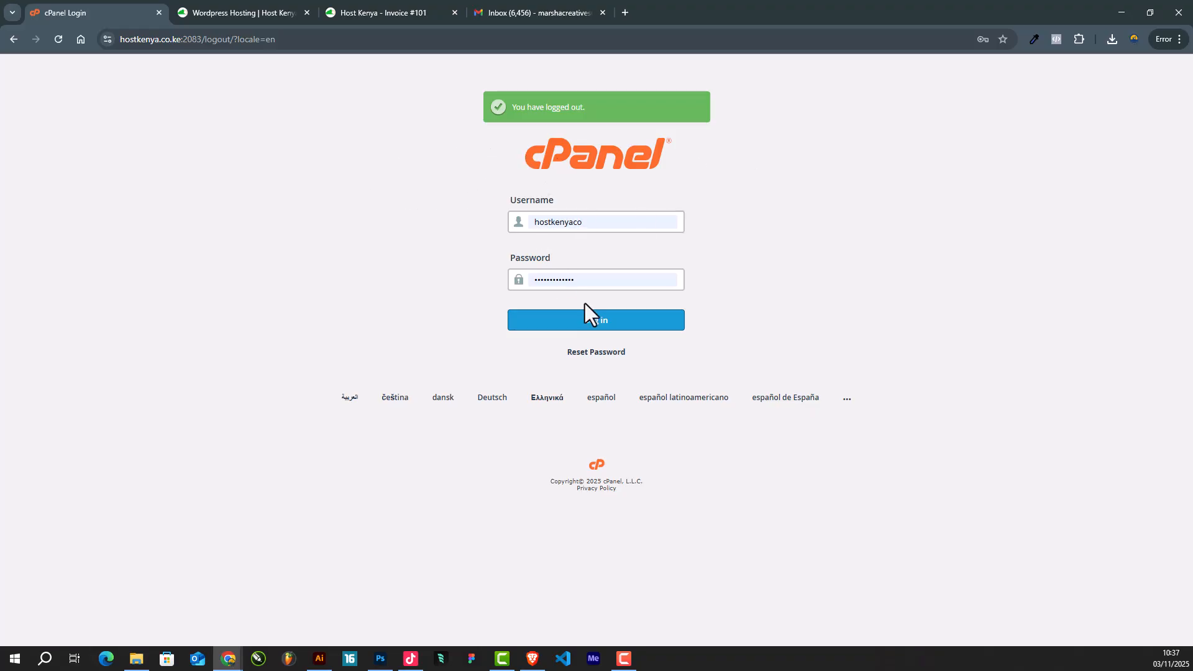
left_click(608, 225)
left_click(553, 257)
left_click(602, 280)
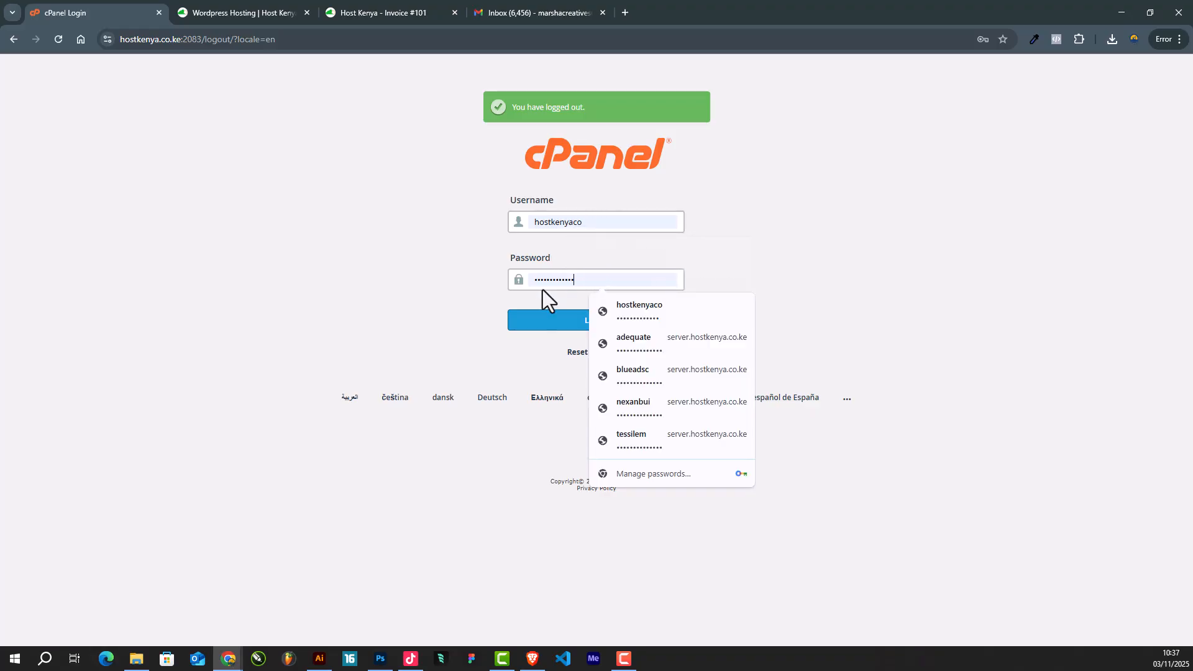
left_click(533, 328)
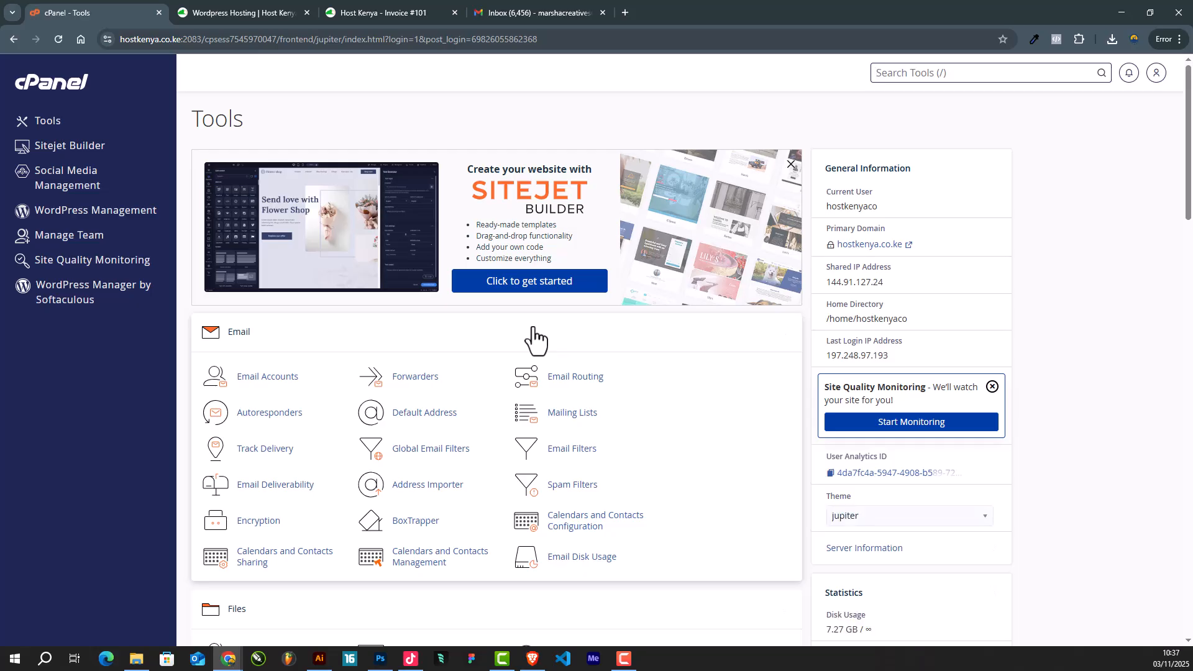
scroll(458, 426, "down", 8)
scroll(473, 431, "up", 2)
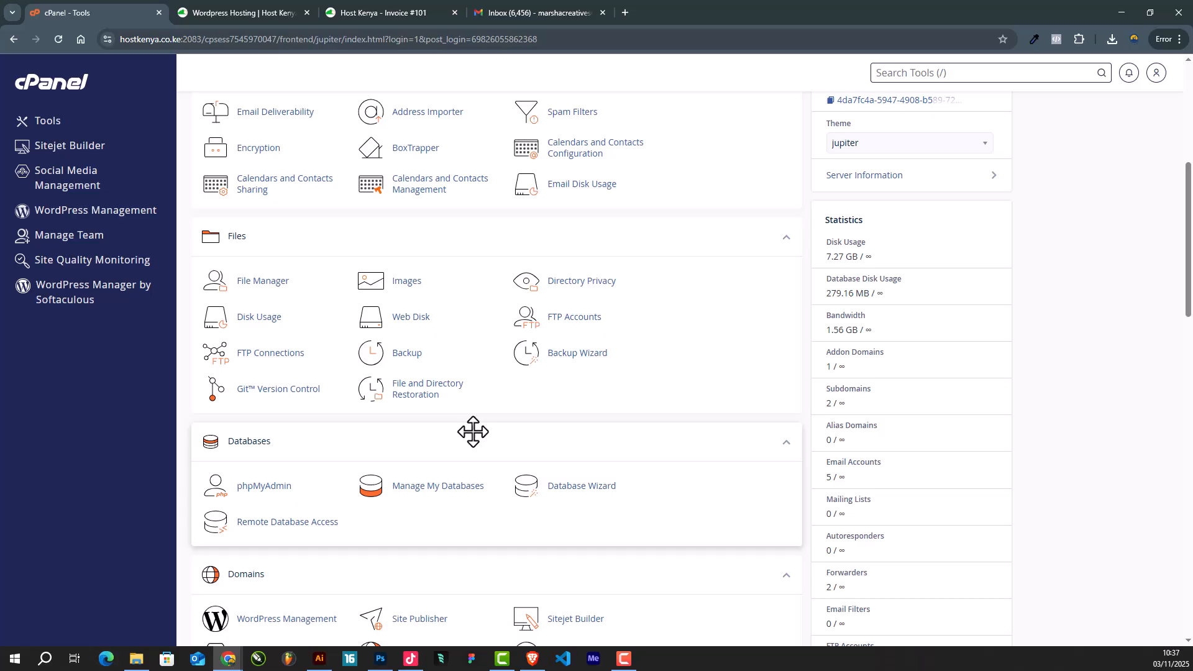
scroll(466, 360, "up", 6)
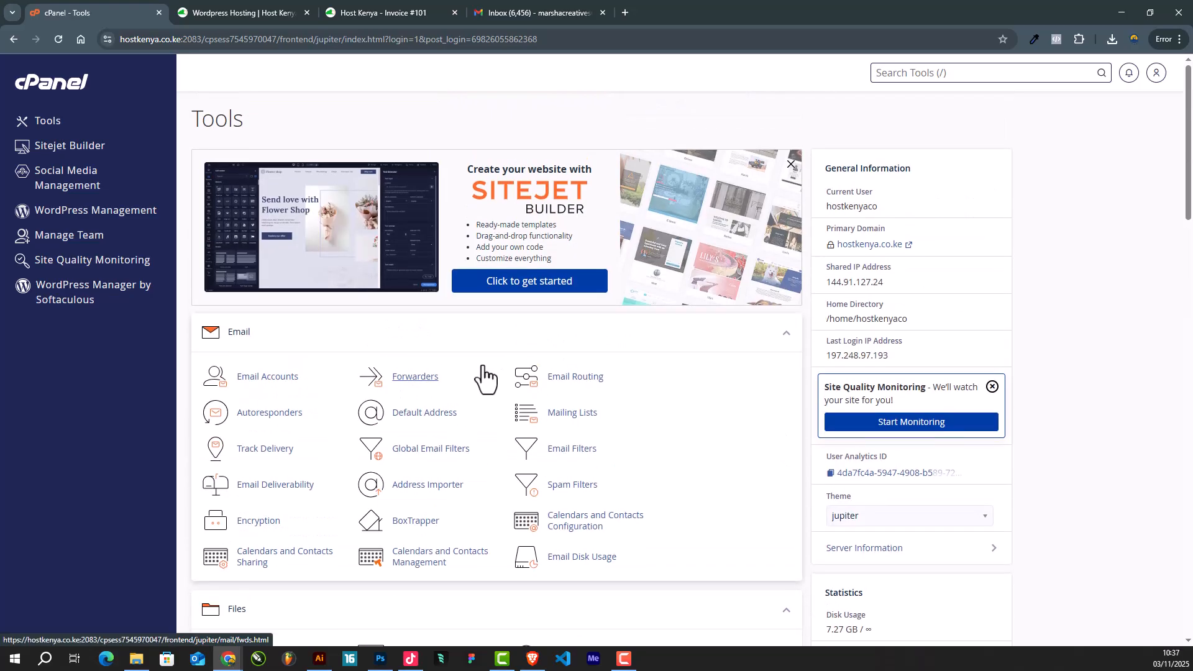
scroll(490, 376, "down", 6)
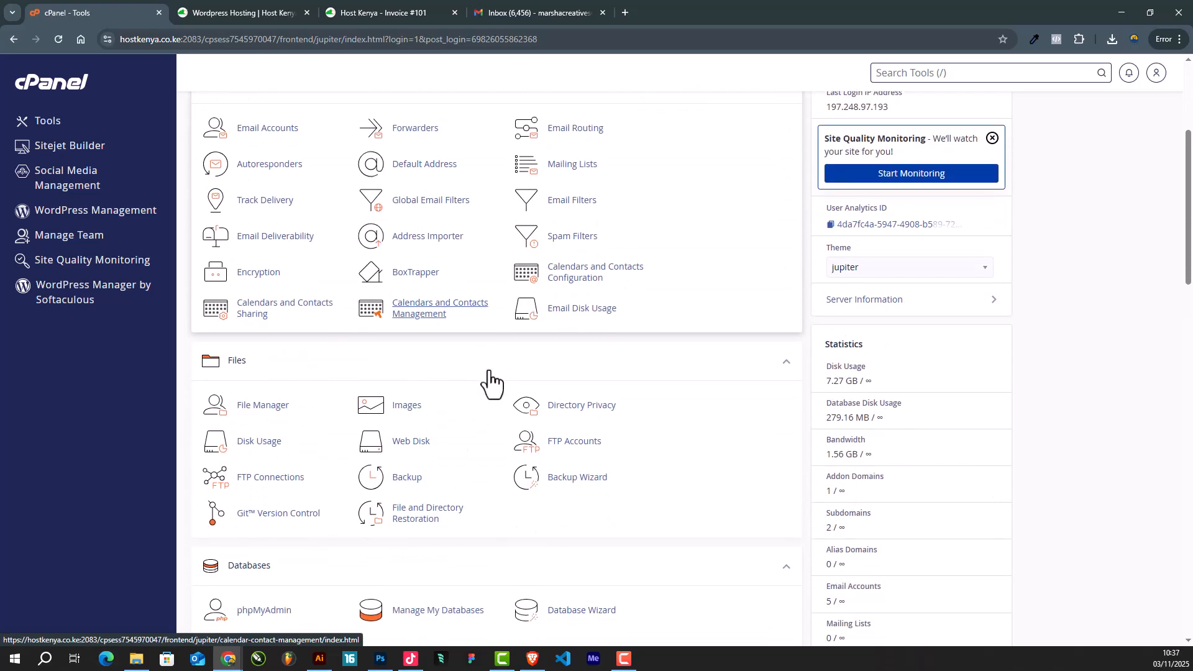
scroll(490, 375, "up", 3)
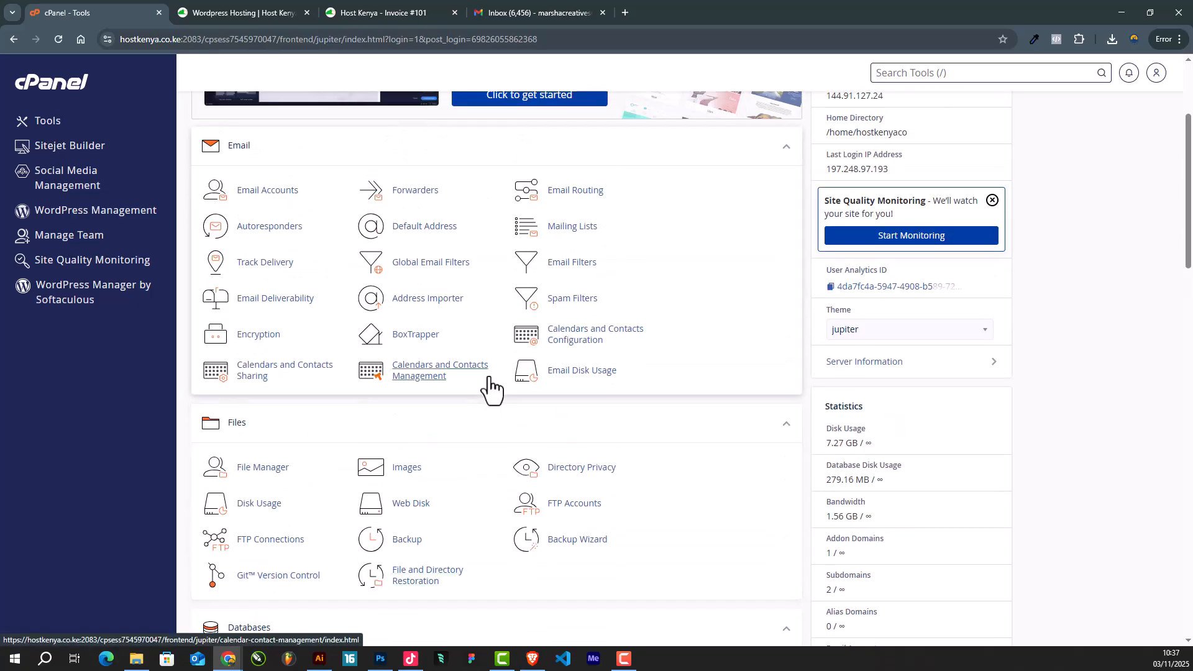
scroll(490, 394, "up", 3)
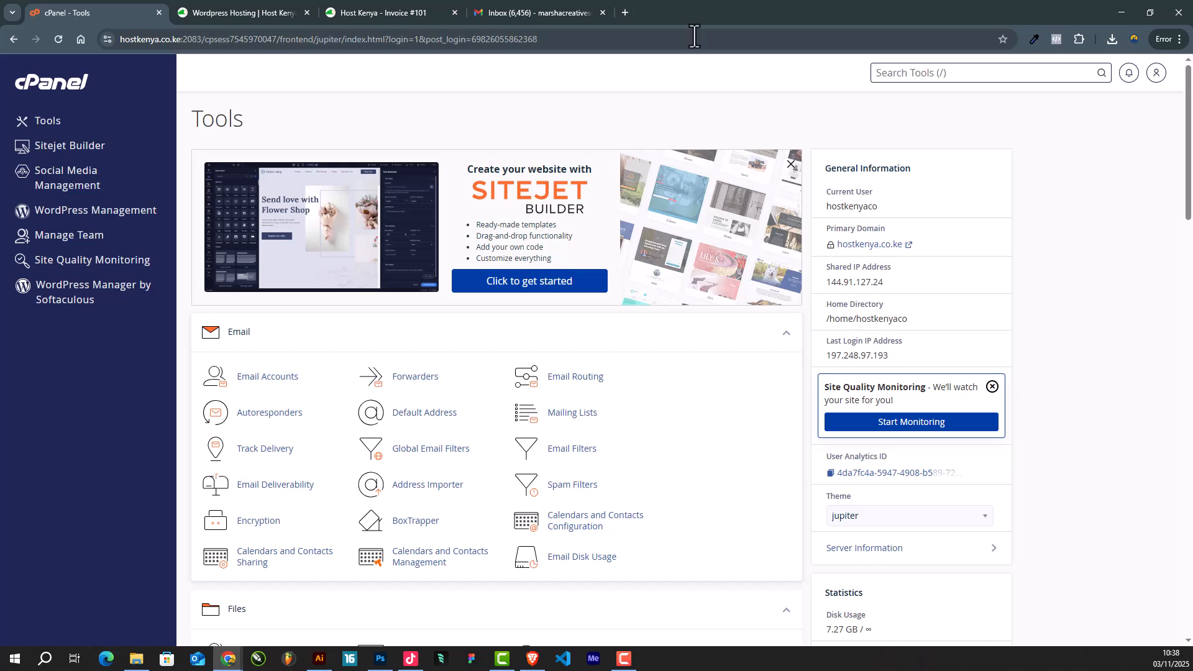
- Load youtube.com in a new browser tab
left_click(625, 12)
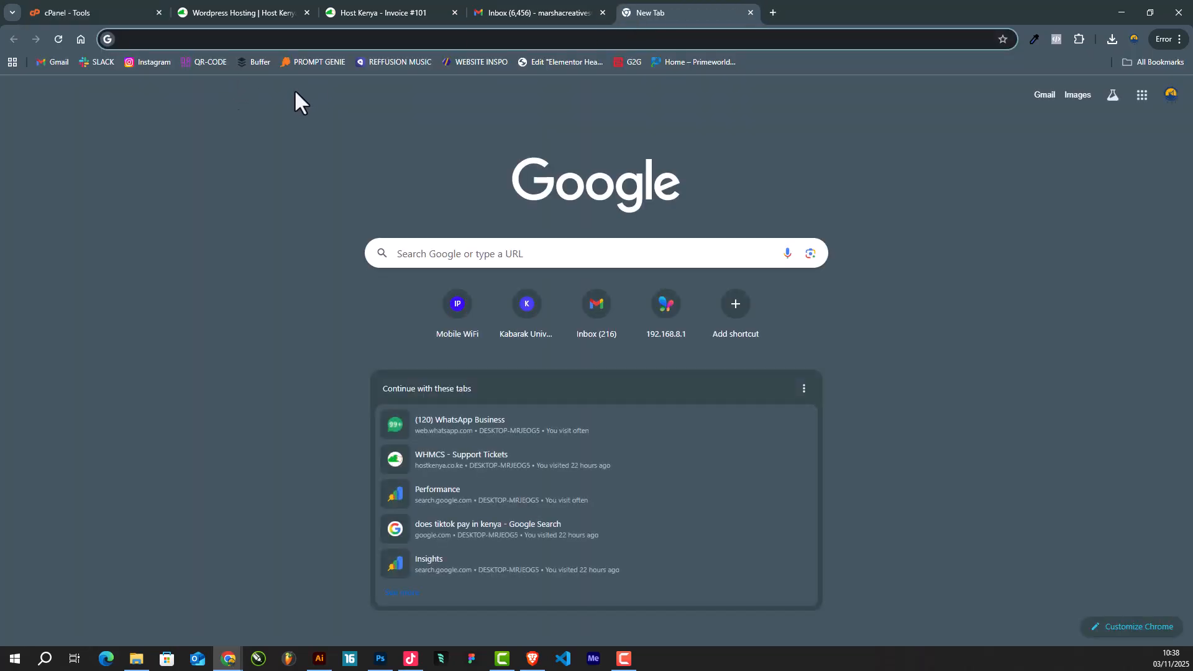
type("you")
key("Return")
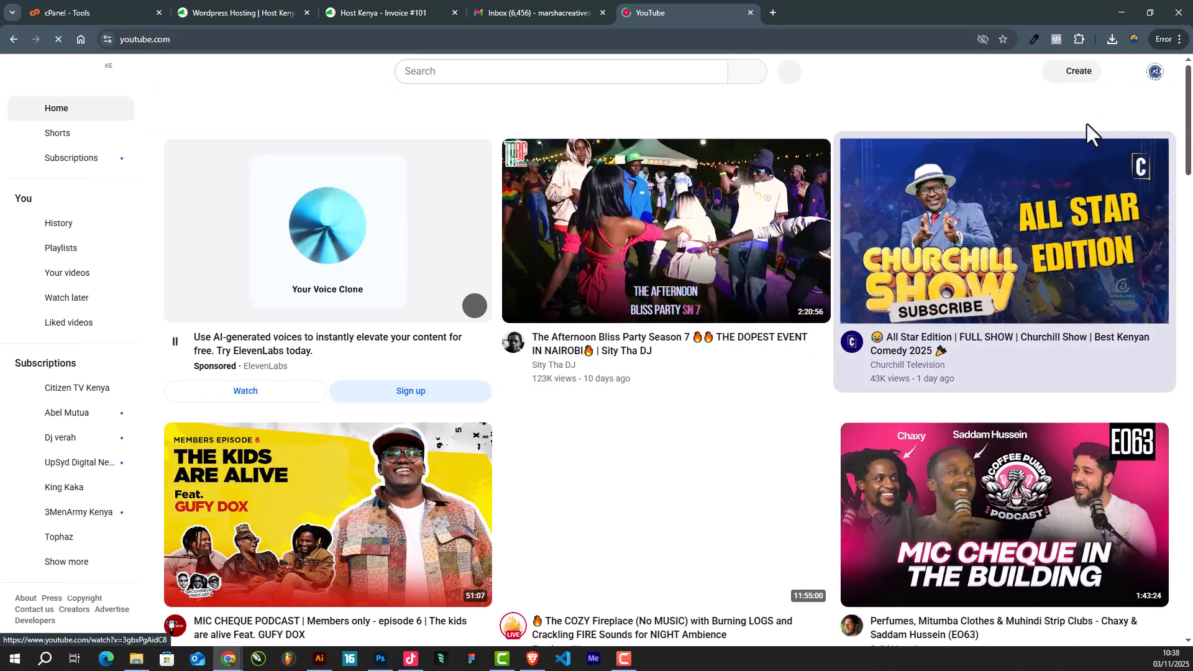
- From your own channel's Playlists, open the WORDPRESS CRUSH COURSE playlist
left_click(1155, 72)
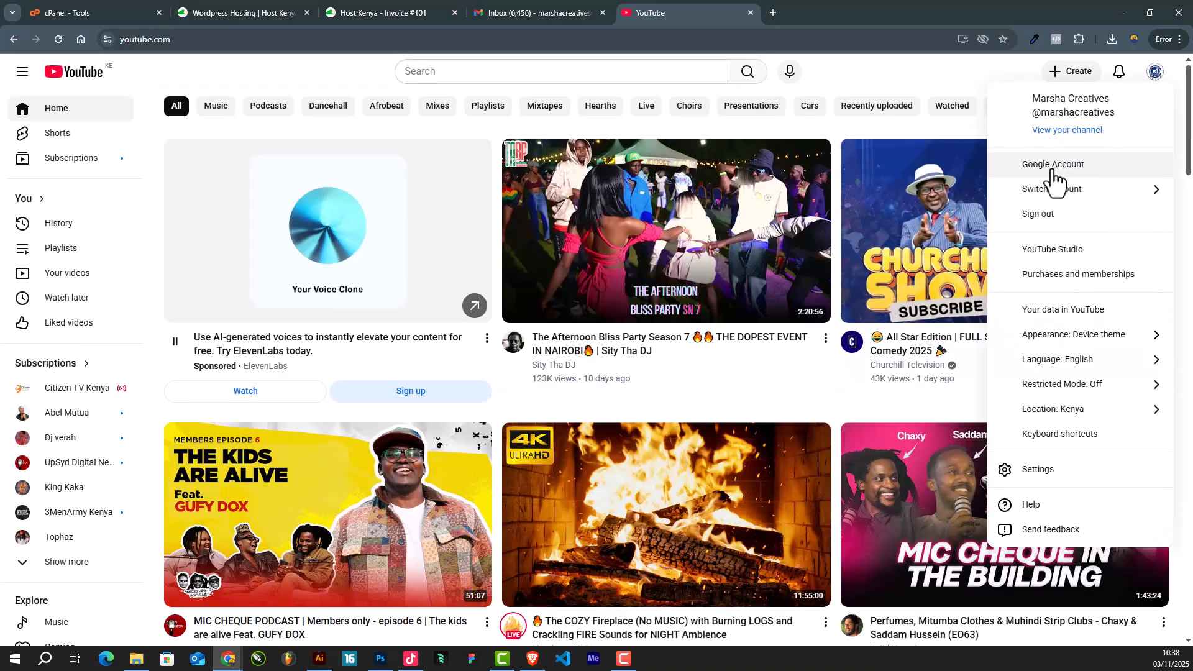
left_click(1068, 130)
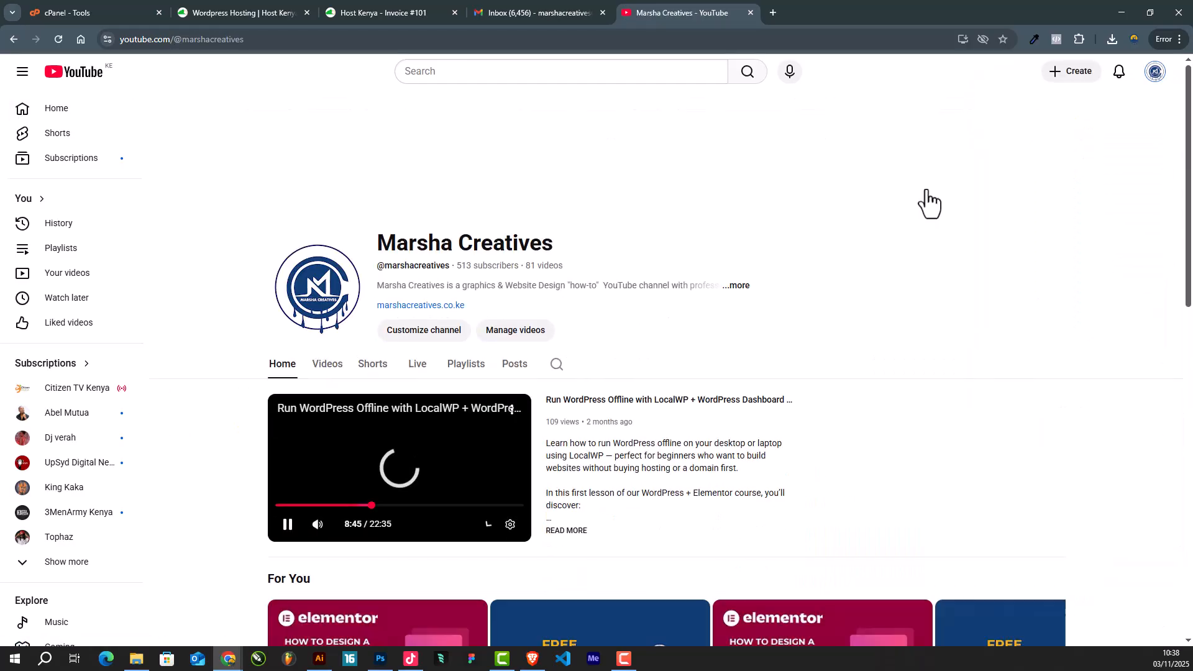
left_click(288, 526)
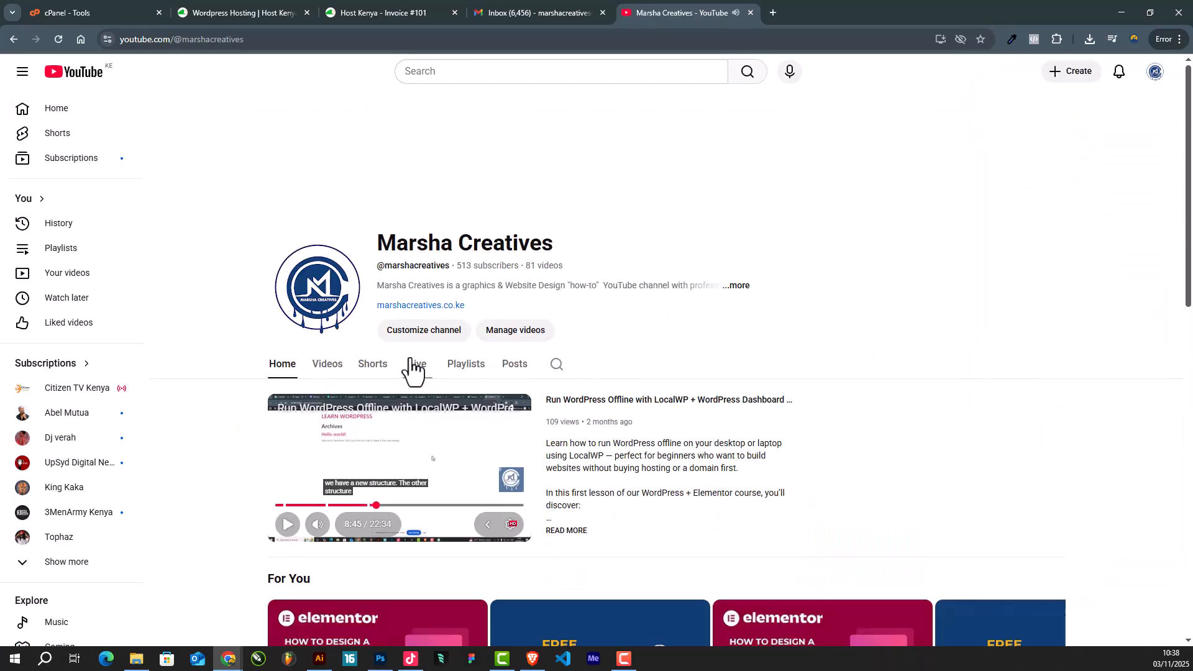
left_click(470, 373)
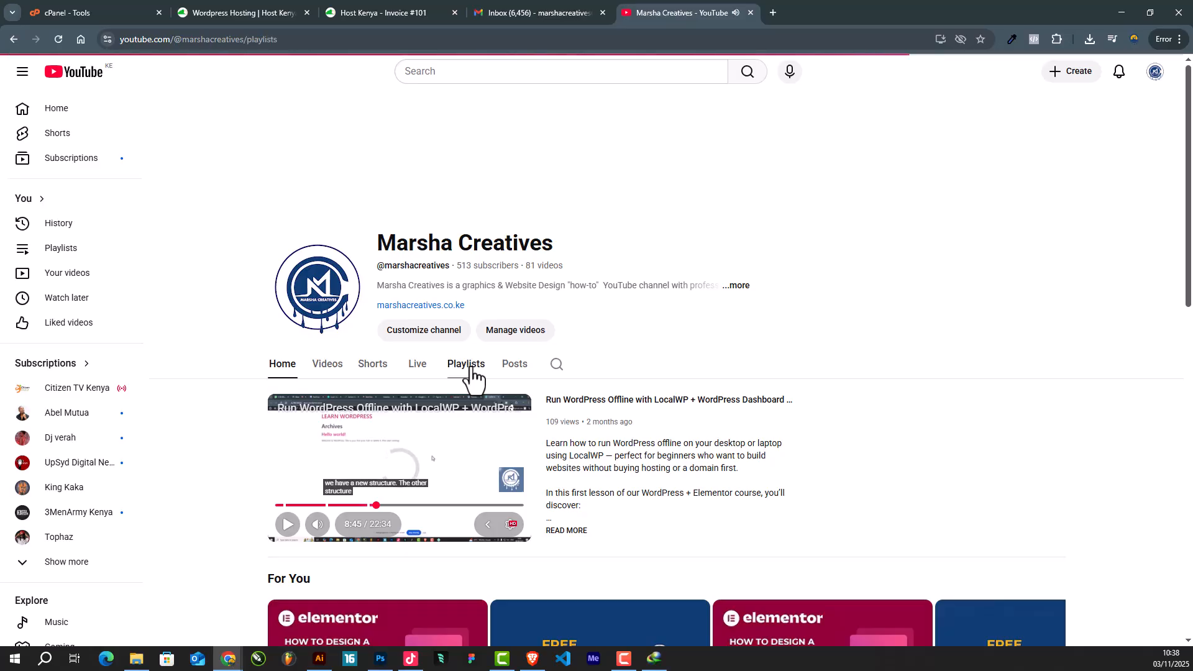
scroll(561, 345, "down", 1)
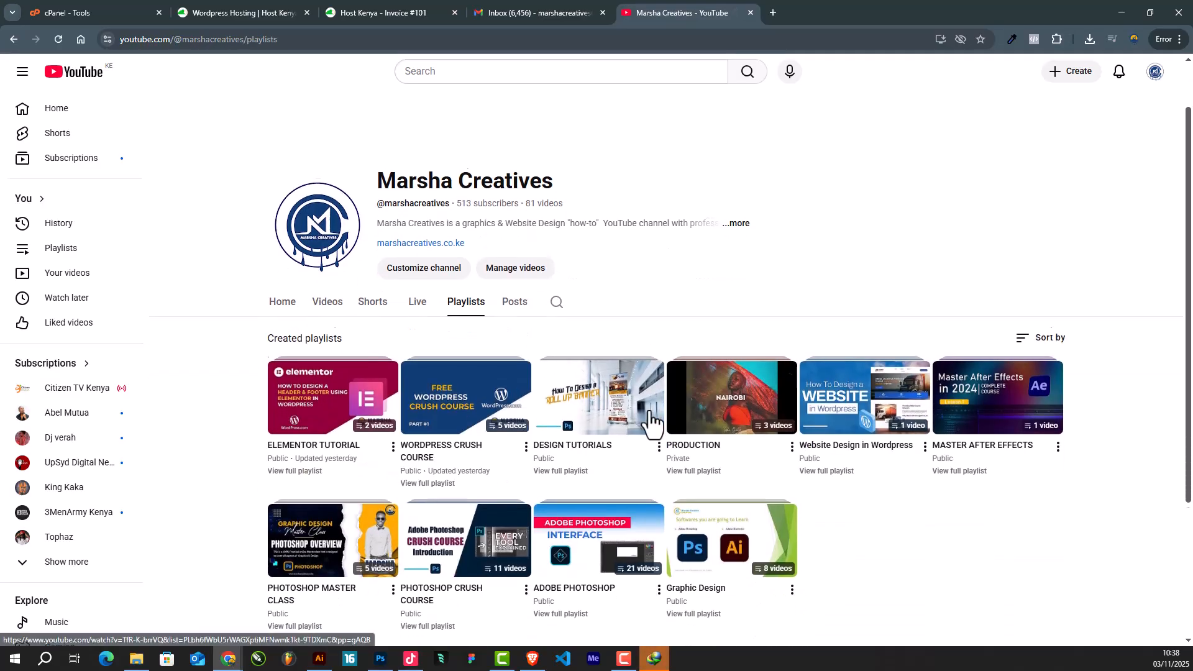
scroll(653, 423, "down", 2)
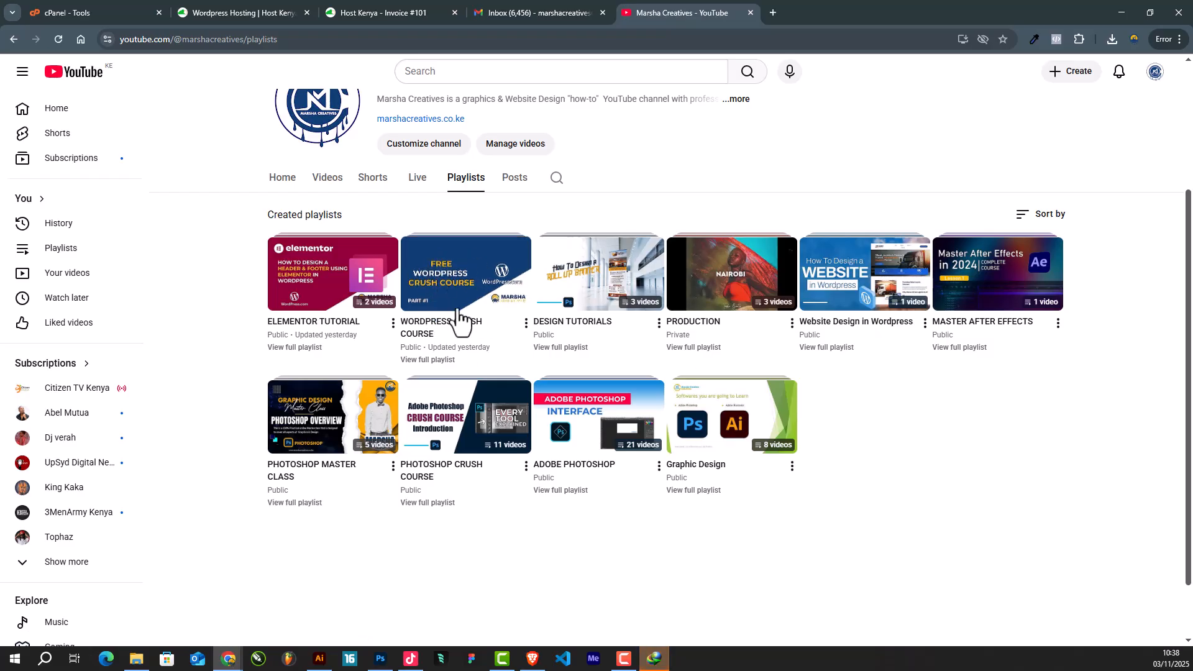
mouse_move(468, 298)
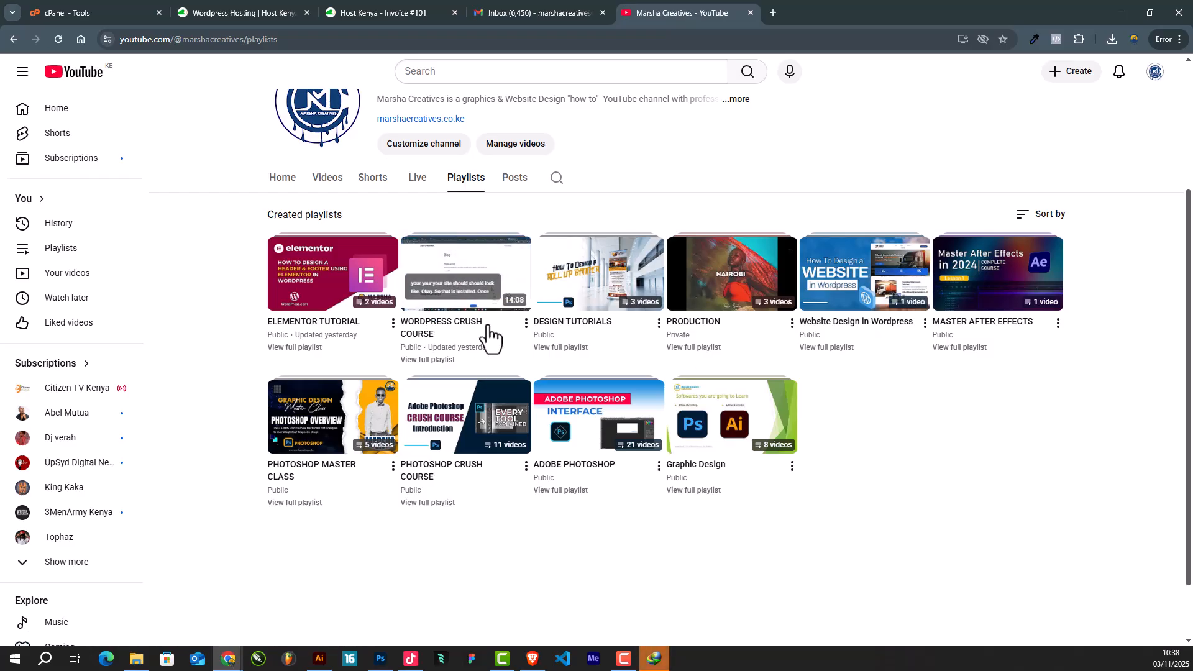
left_click(476, 275)
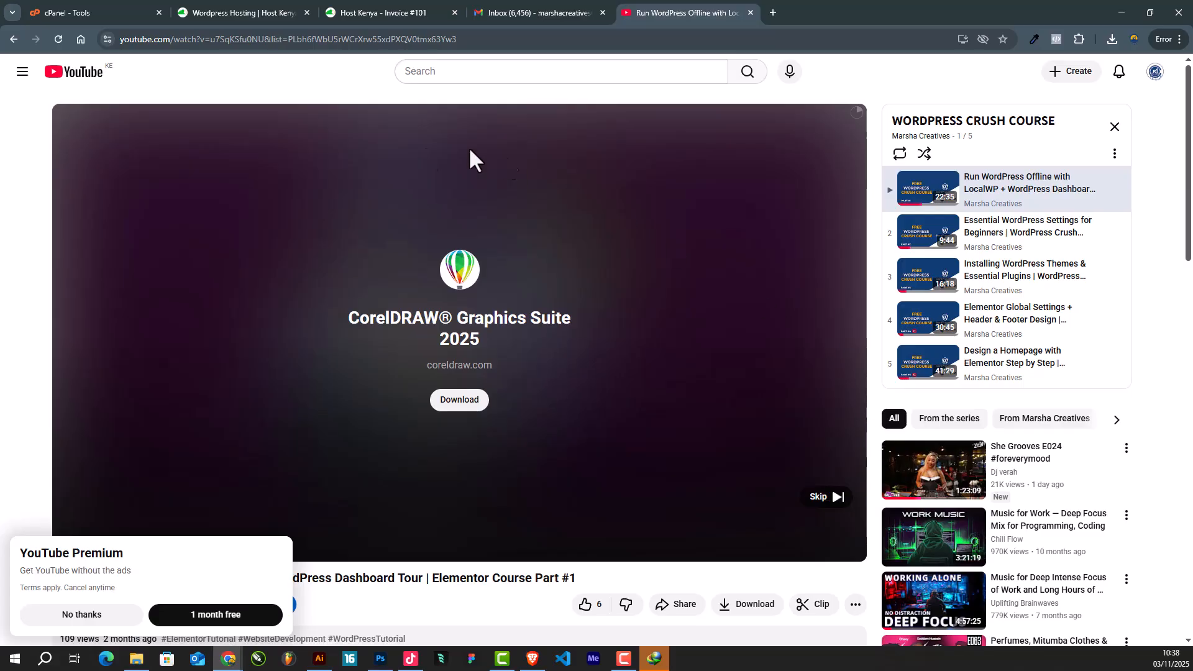
left_click(378, 7)
- Close the hosting, invoice, Gmail, YouTube and download manager tabs, keeping only cPanel Tools
left_click(249, 9)
left_click(149, 10)
left_click(306, 11)
left_click(308, 11)
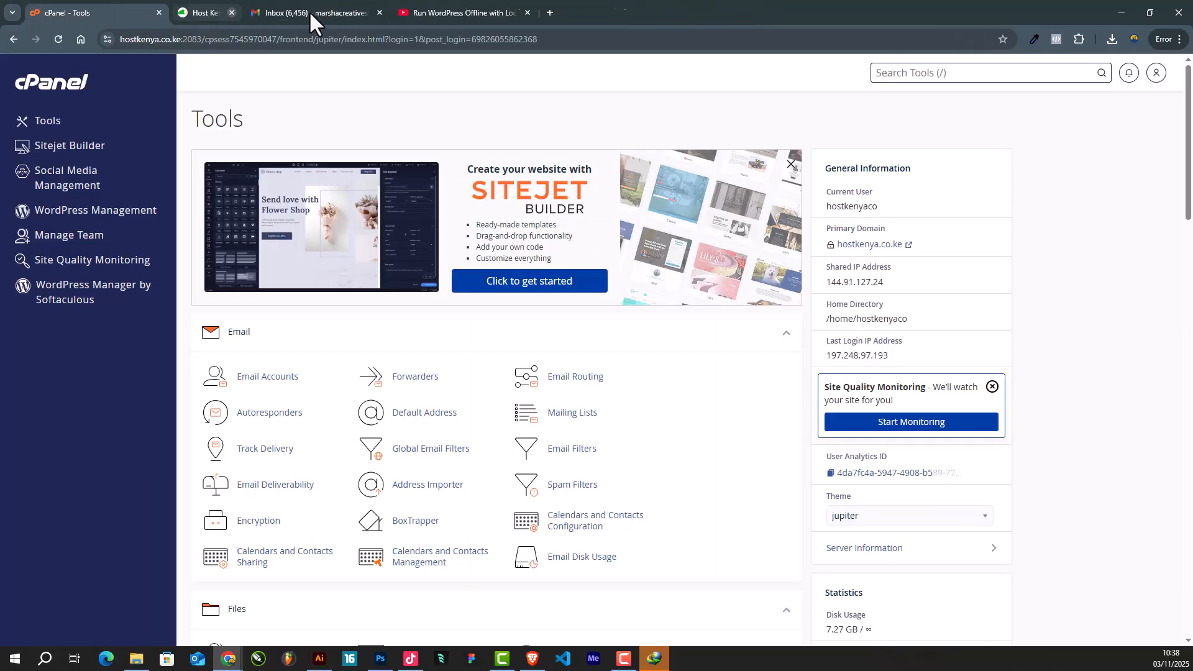
left_click(307, 11)
left_click(307, 11)
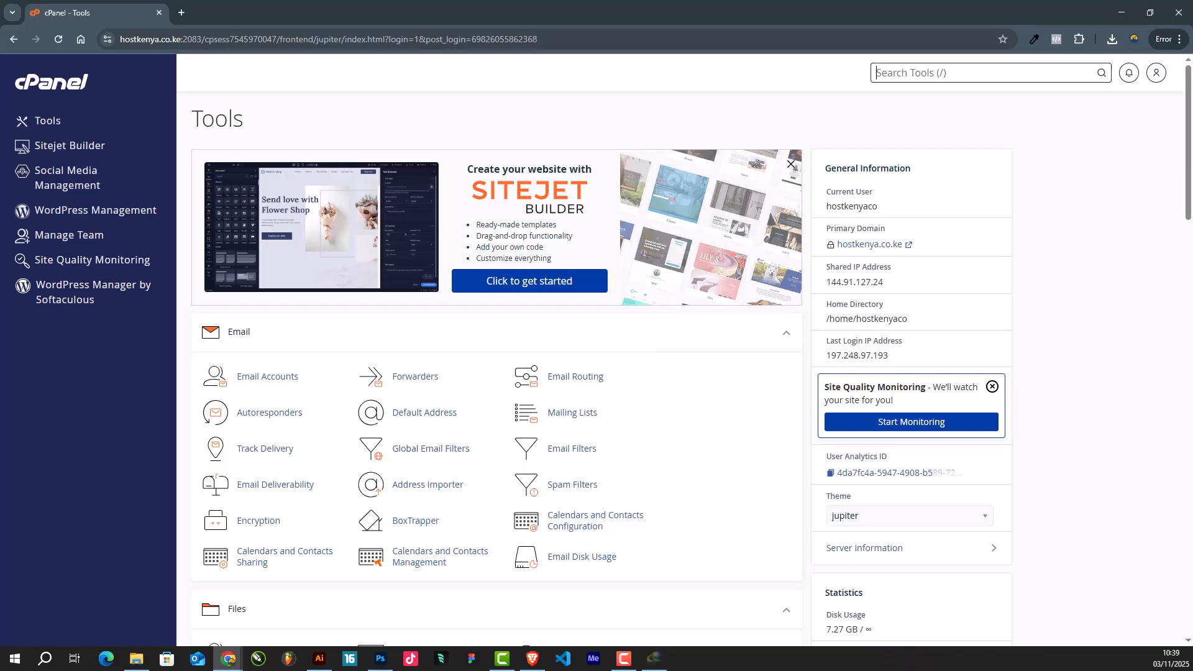
left_click(307, 13)
- Open WordPress Manager by Softaculous from cPanel's Software section
scroll(371, 281, "down", 2)
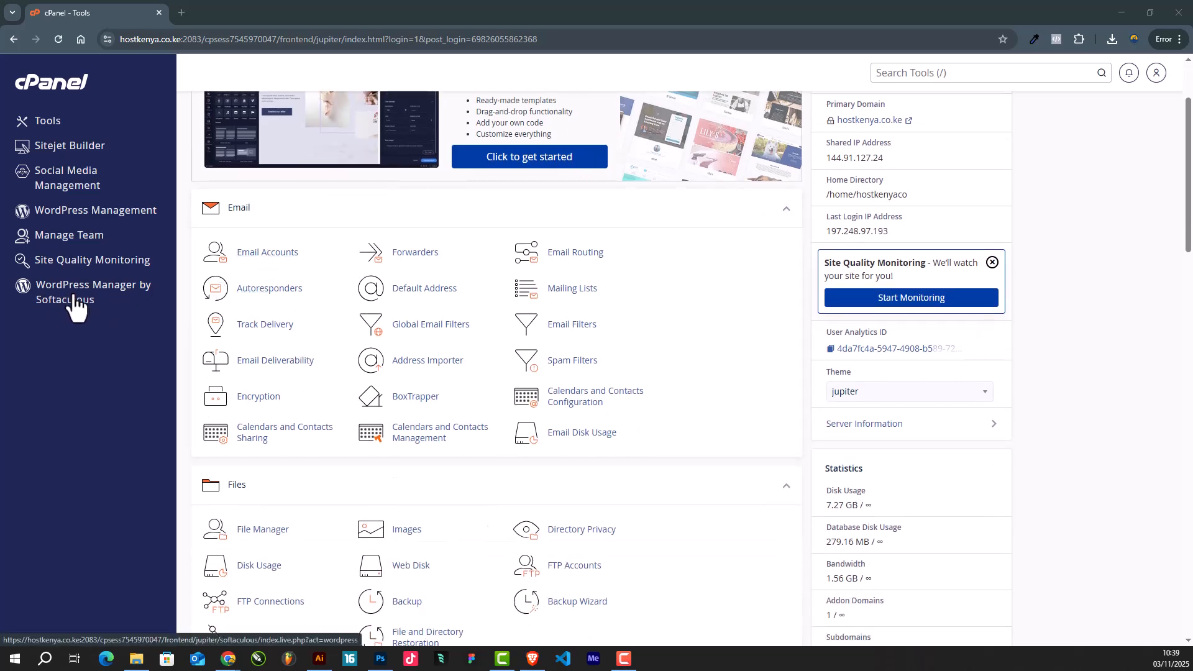
scroll(405, 301, "down", 10)
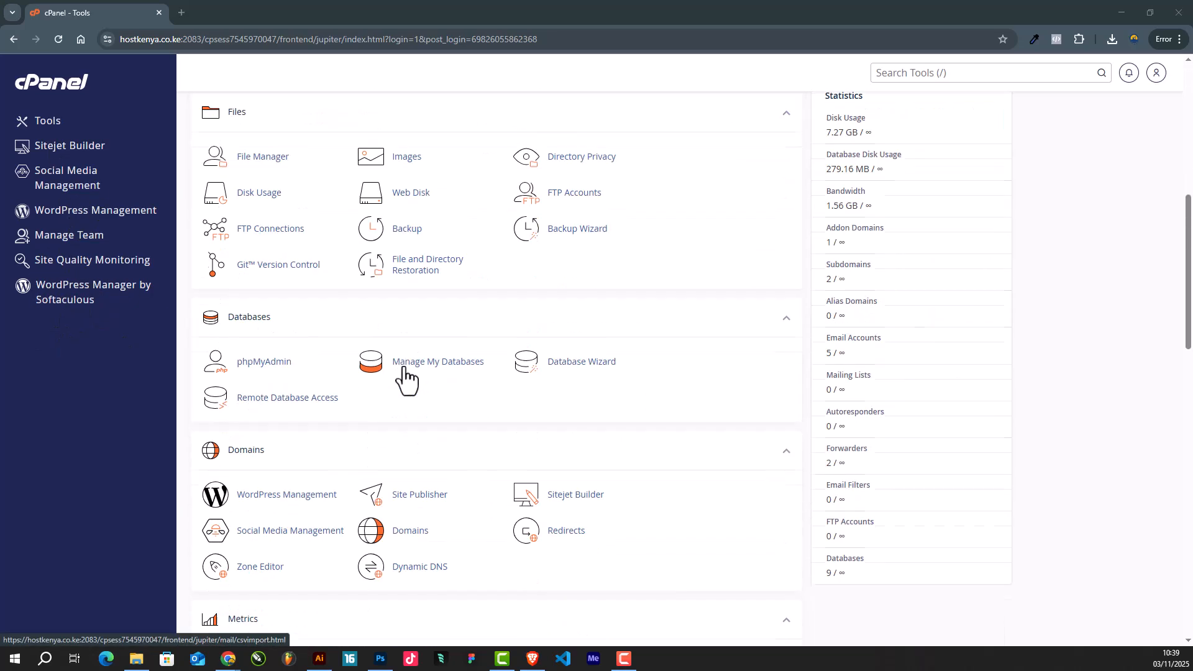
scroll(373, 348, "up", 3)
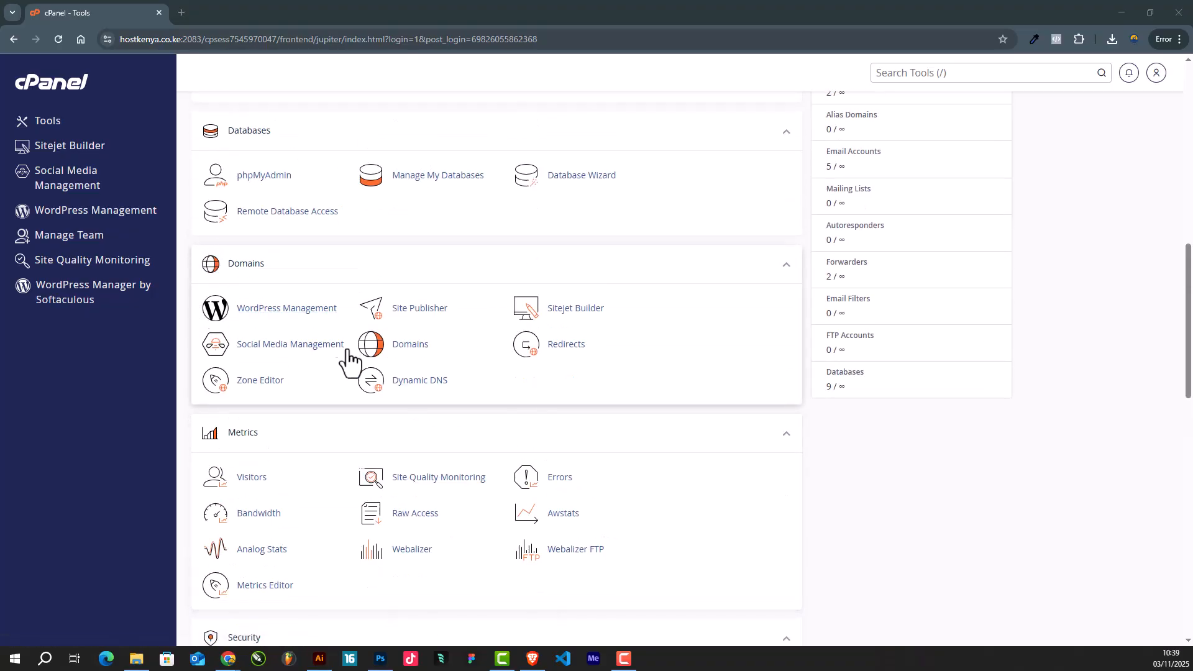
scroll(349, 357, "down", 1)
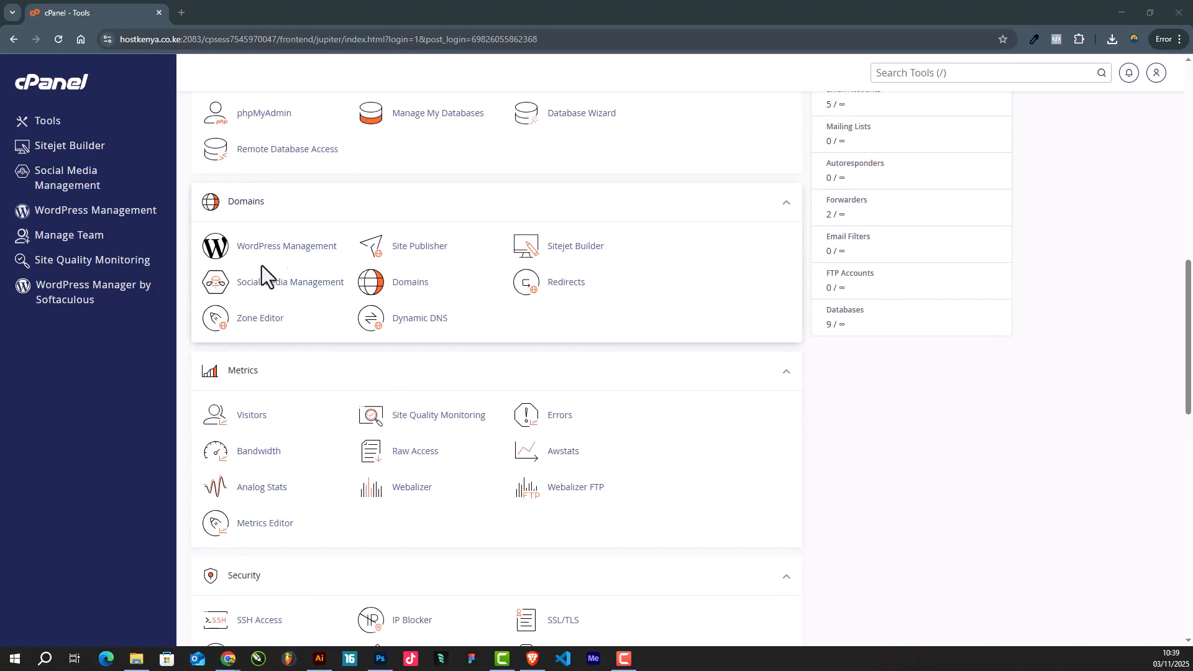
scroll(333, 301, "down", 10)
scroll(356, 322, "up", 3)
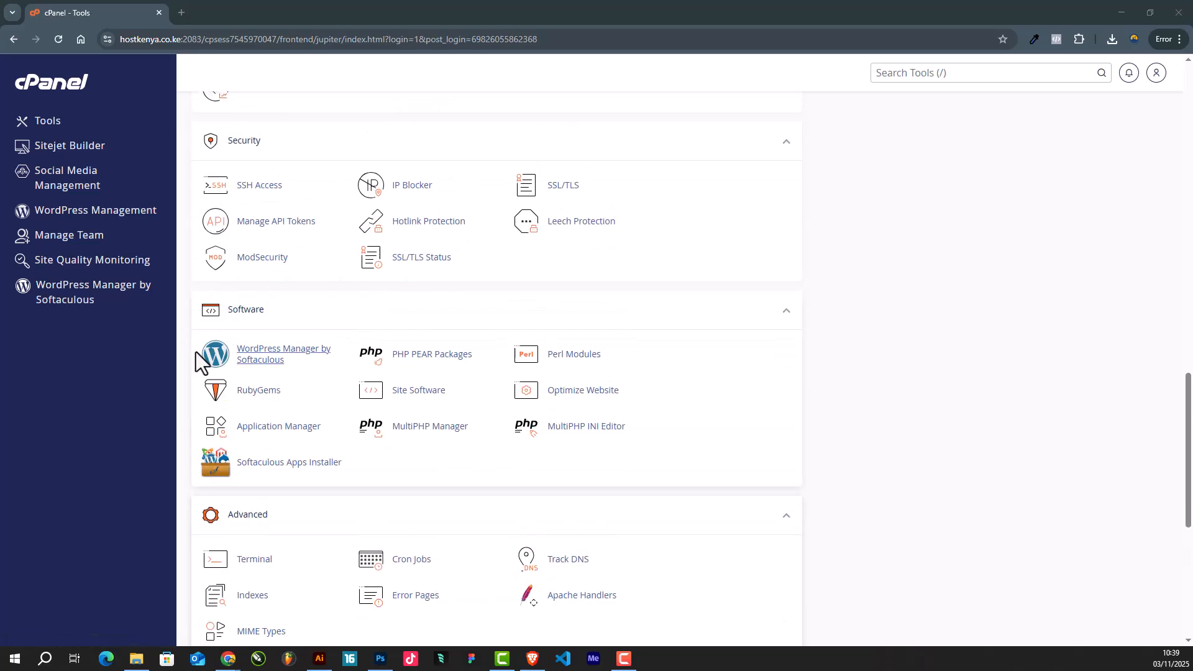
left_click(264, 361)
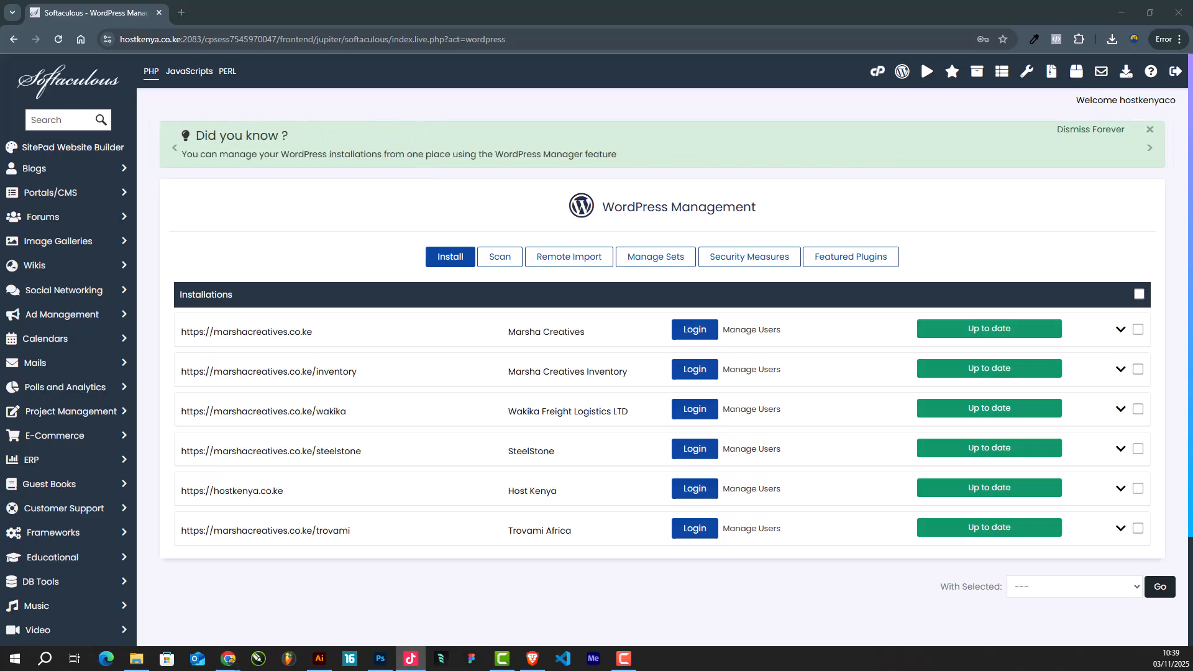
- Start a new WordPress install on marshacreatives.co.ke with the install directory set to 'Ethel'
left_click(448, 265)
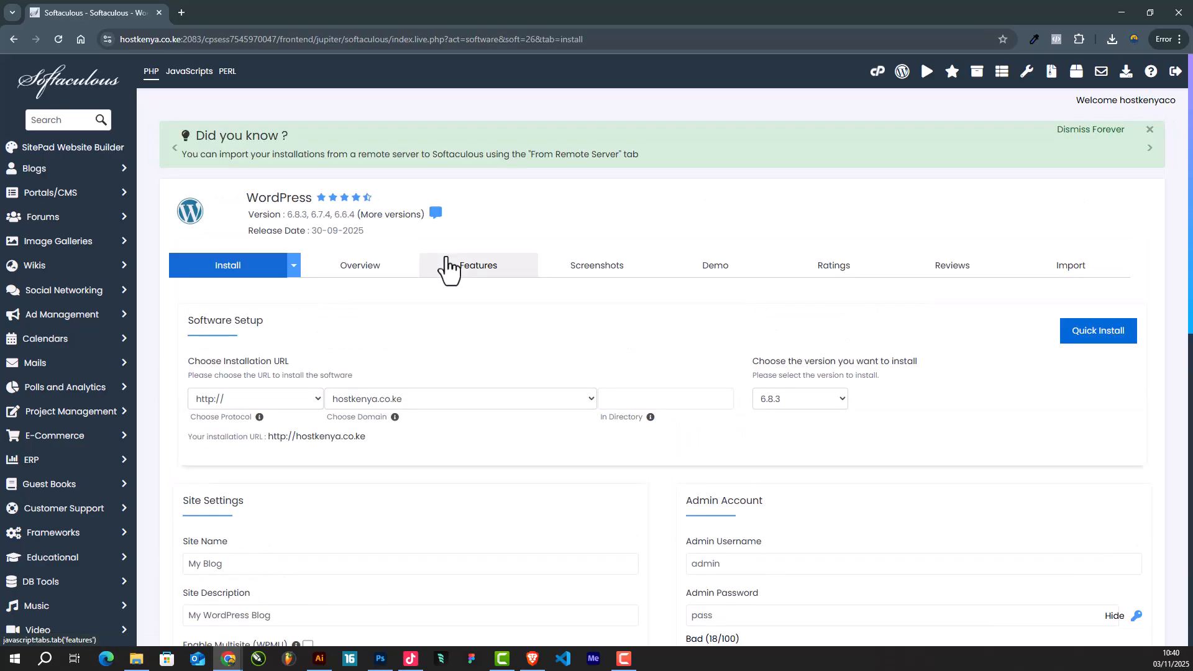
left_click(469, 402)
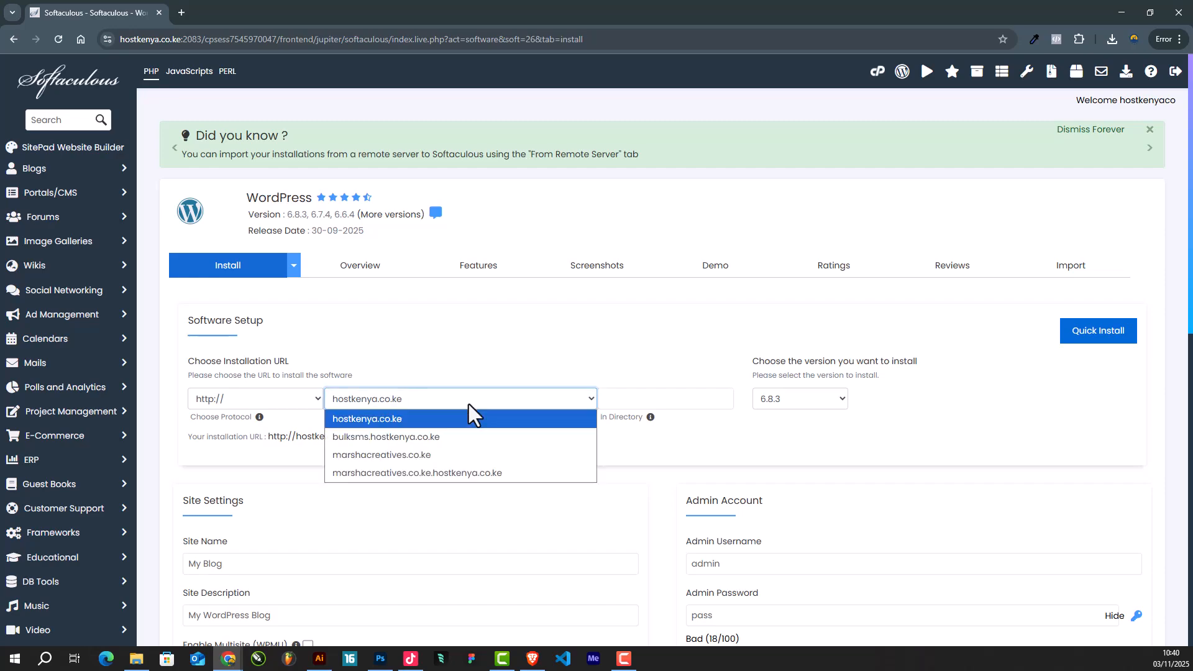
left_click(414, 457)
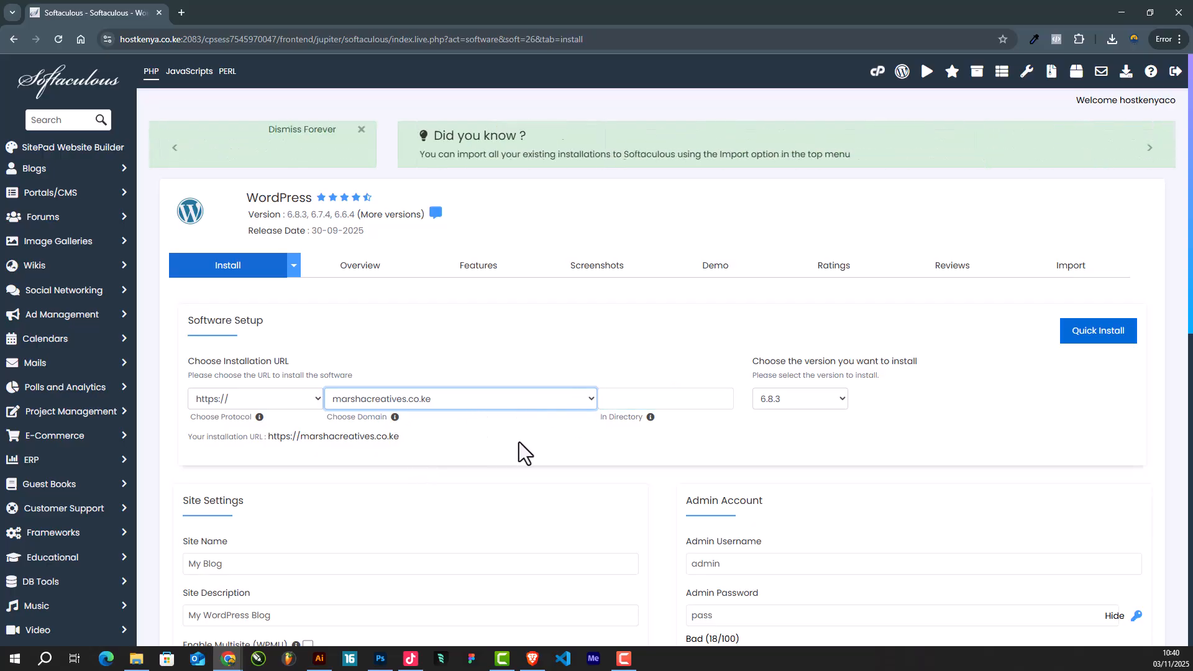
scroll(520, 440, "down", 1)
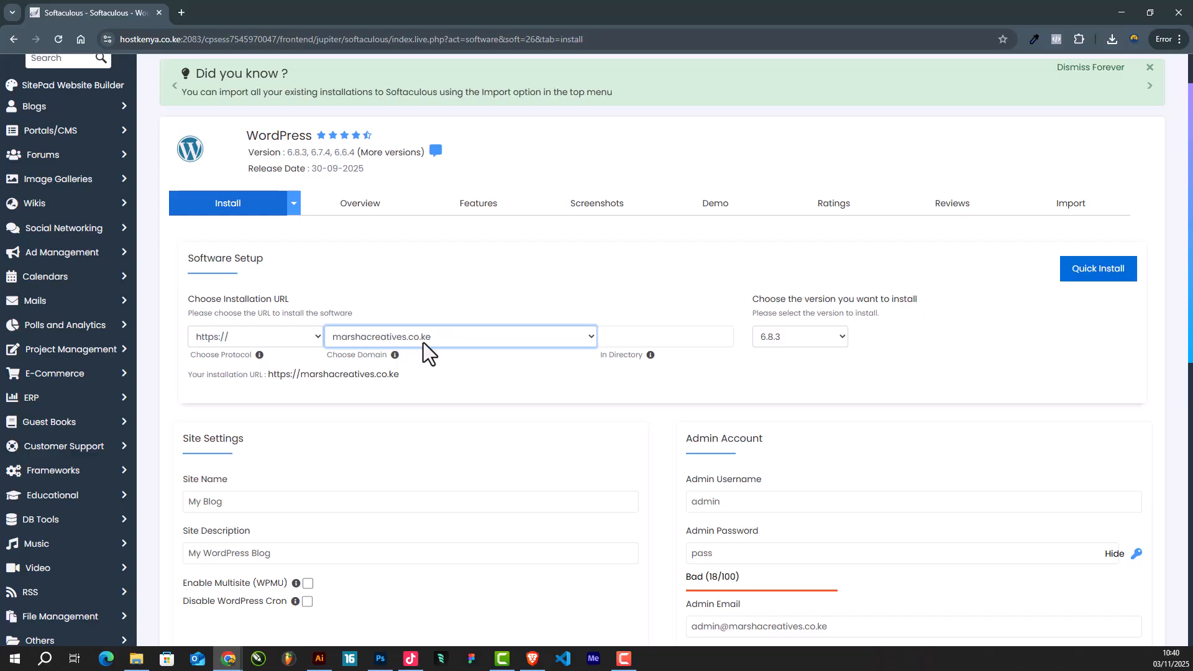
left_click(620, 335)
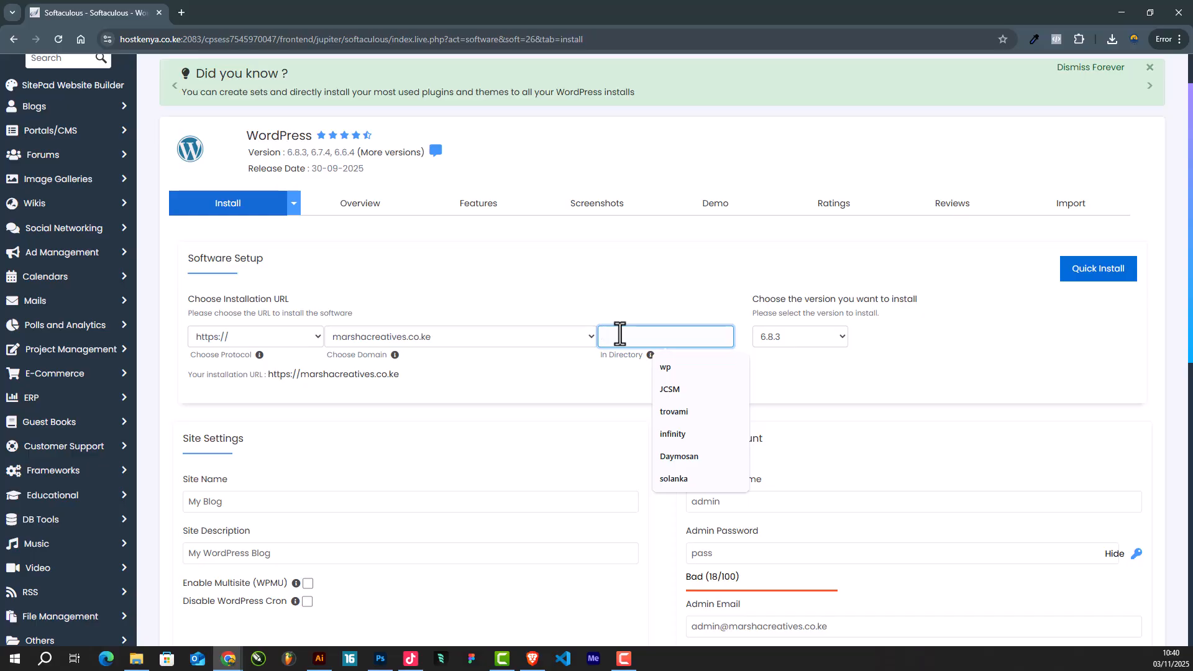
left_click(614, 358)
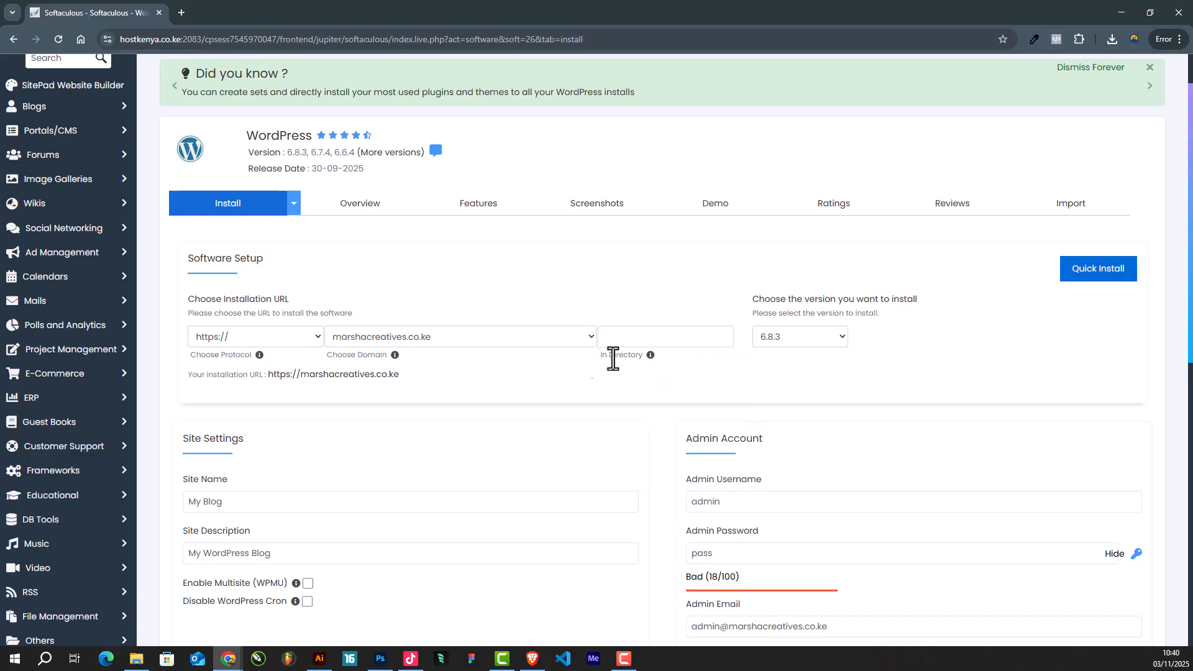
left_click(620, 338)
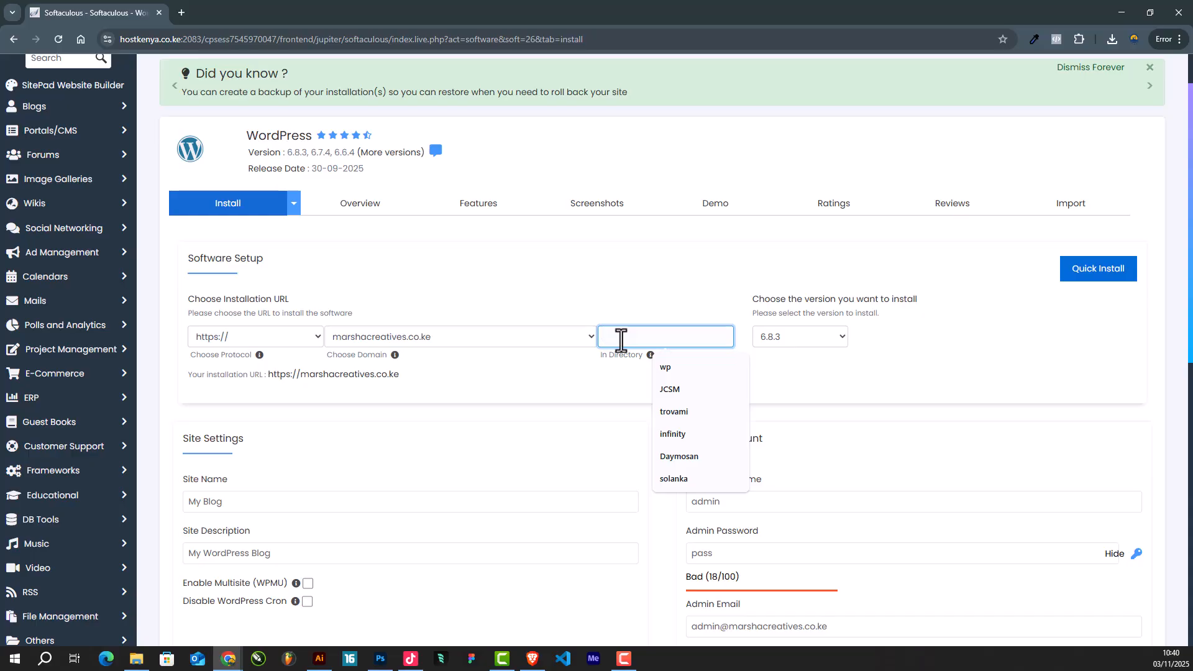
type("Ethel")
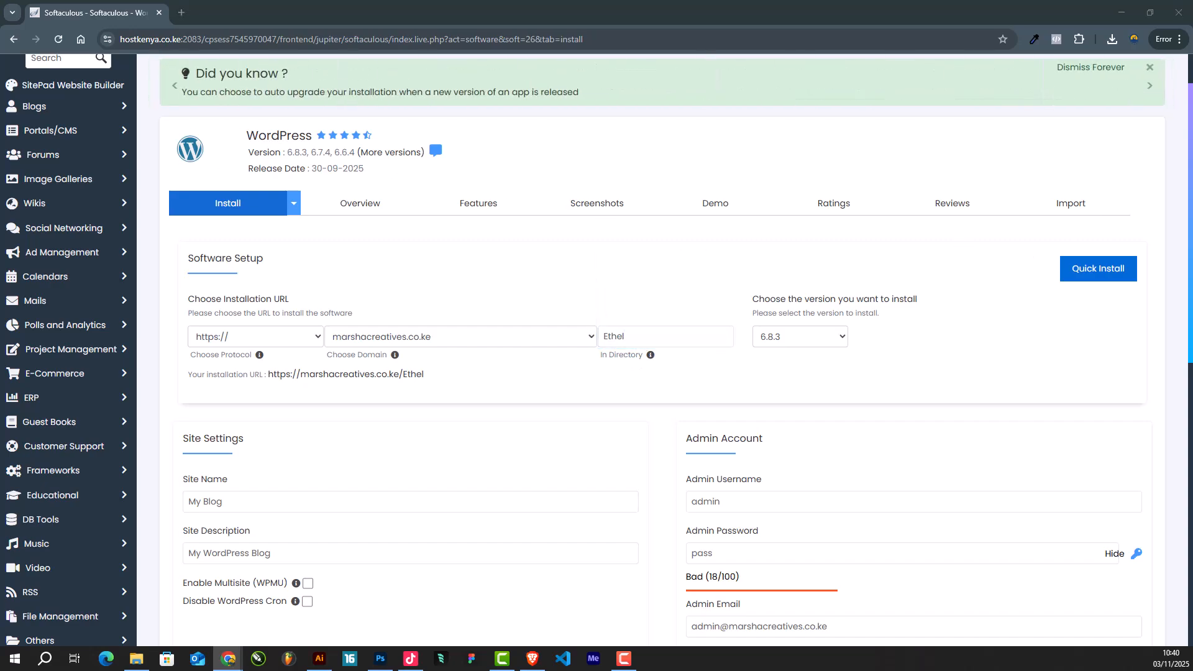
- Replace 'My Blog' with 'Ethel Apparel Ltd' and paste the company tagline as the site description
left_click(642, 336)
scroll(642, 336, "down", 3)
left_click(238, 318)
left_click_drag(271, 317, 136, 316)
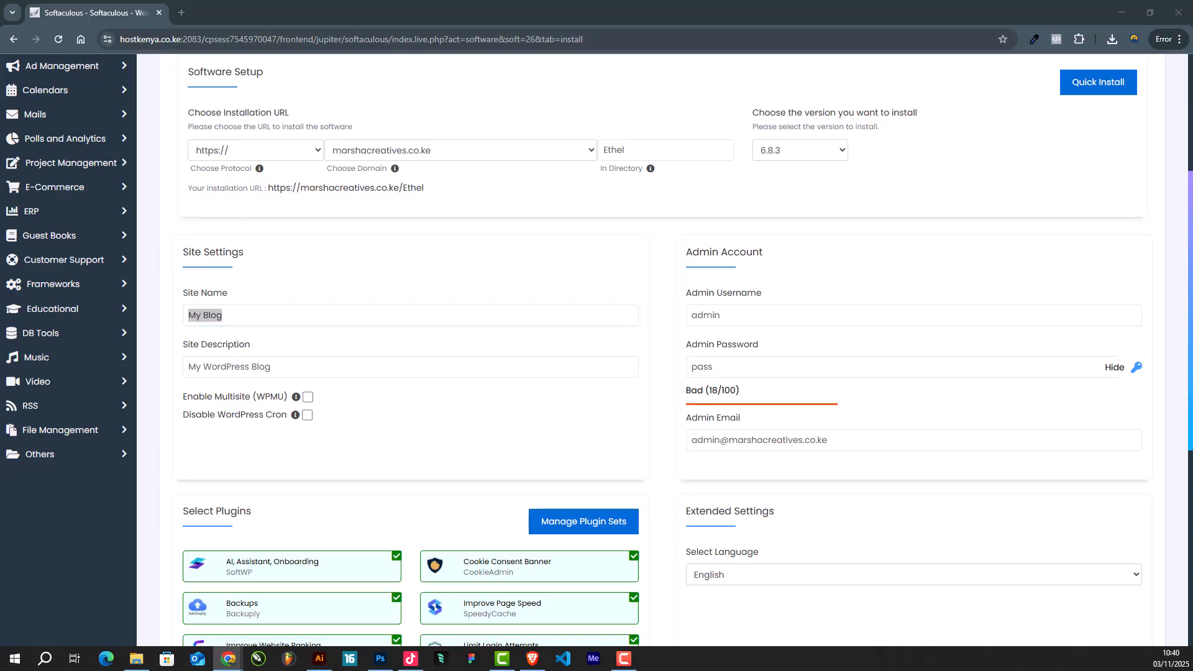
left_click_drag(270, 317, 115, 317)
type("Ethel Apparel Ltd")
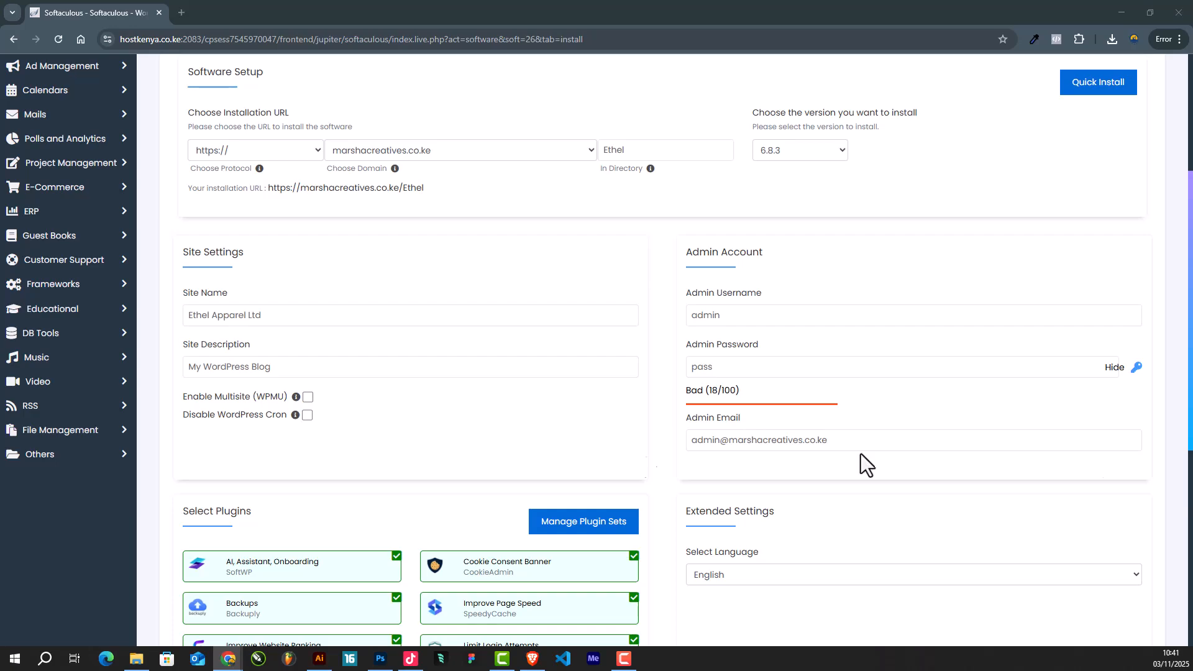
triple_click(253, 367)
type("Your trusted partner in Quality, Environmental, and Safety Consultancy")
left_click(243, 311)
left_click(351, 366)
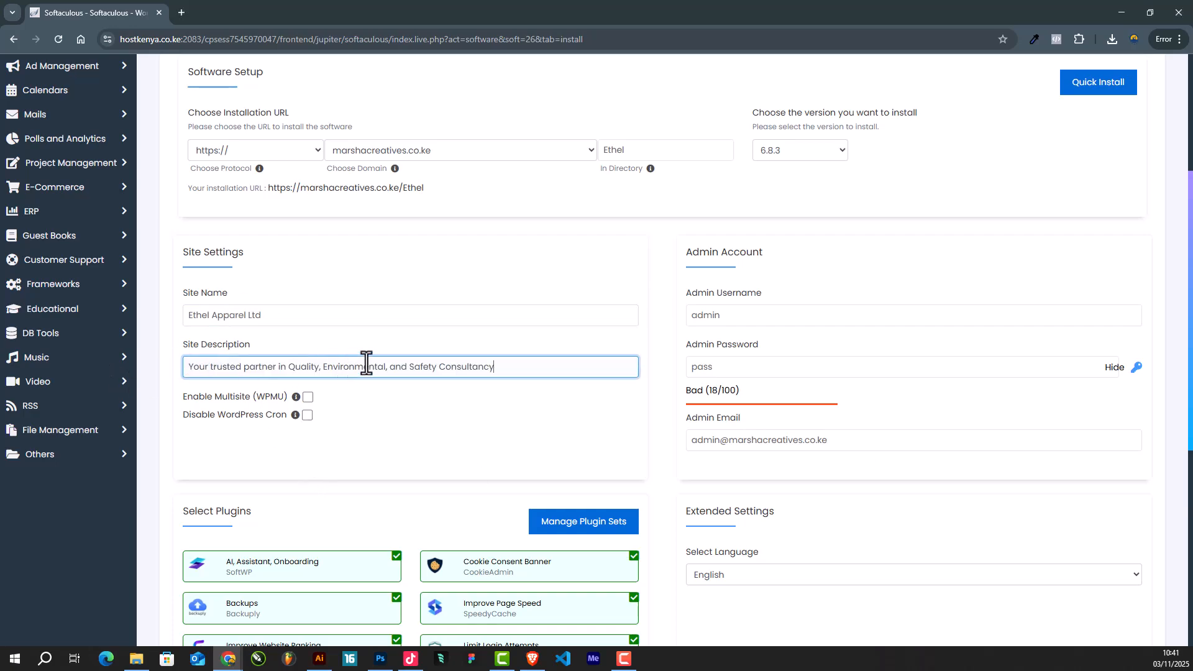
- Deselect the SMTP, Pagelayer, SiteSEO, SpeedyCache, Loginizer, CookieAdmin, SoftWP and Backuply plugins
scroll(373, 373, "down", 3)
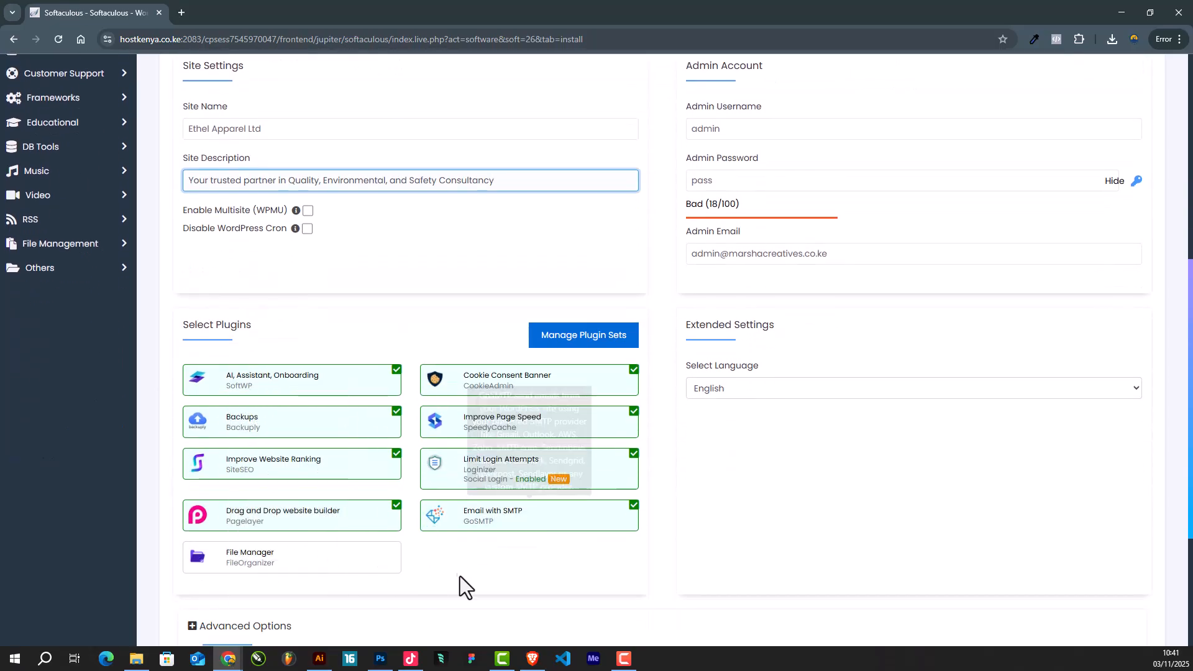
left_click(463, 519)
left_click(342, 513)
left_click(342, 458)
left_click(532, 480)
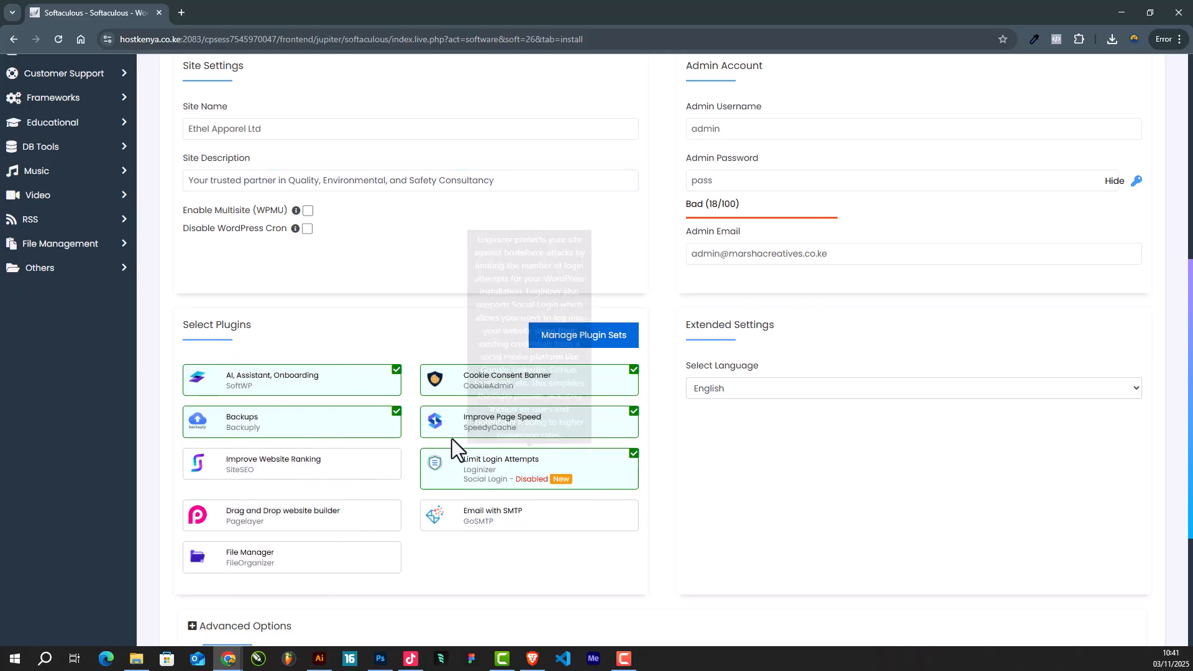
left_click(472, 423)
left_click(634, 458)
left_click(632, 378)
left_click(395, 372)
left_click(396, 412)
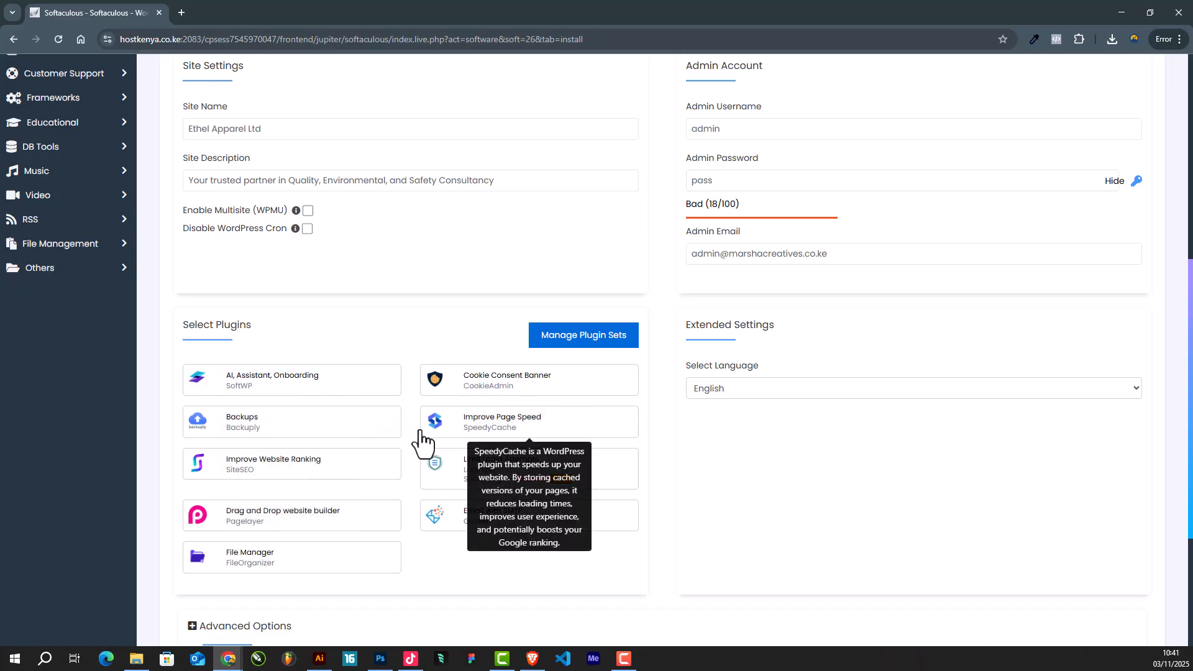
- Replace the default admin username with a custom lowercase username
scroll(424, 447, "up", 3)
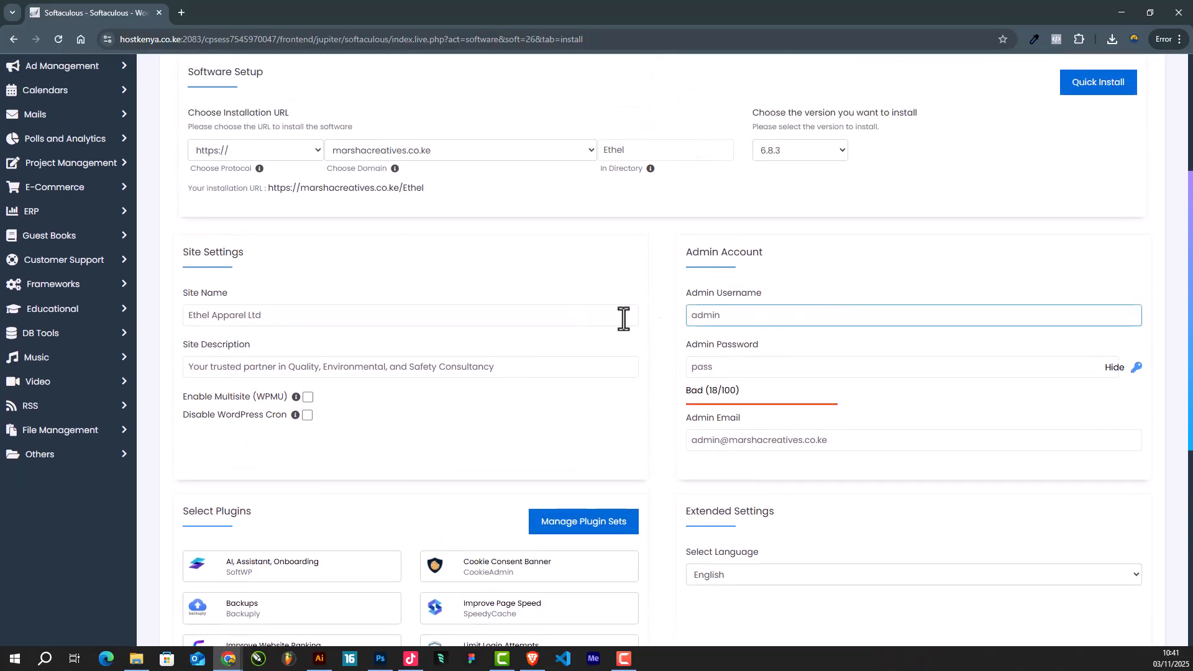
double_click(724, 315)
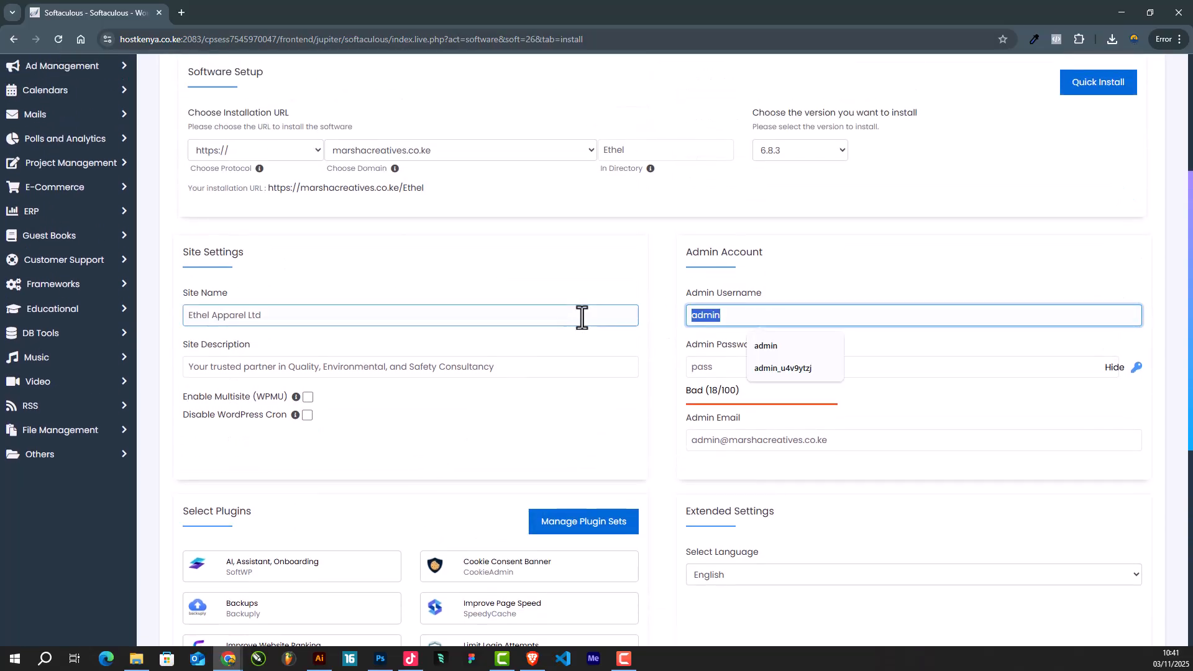
type("ETHE")
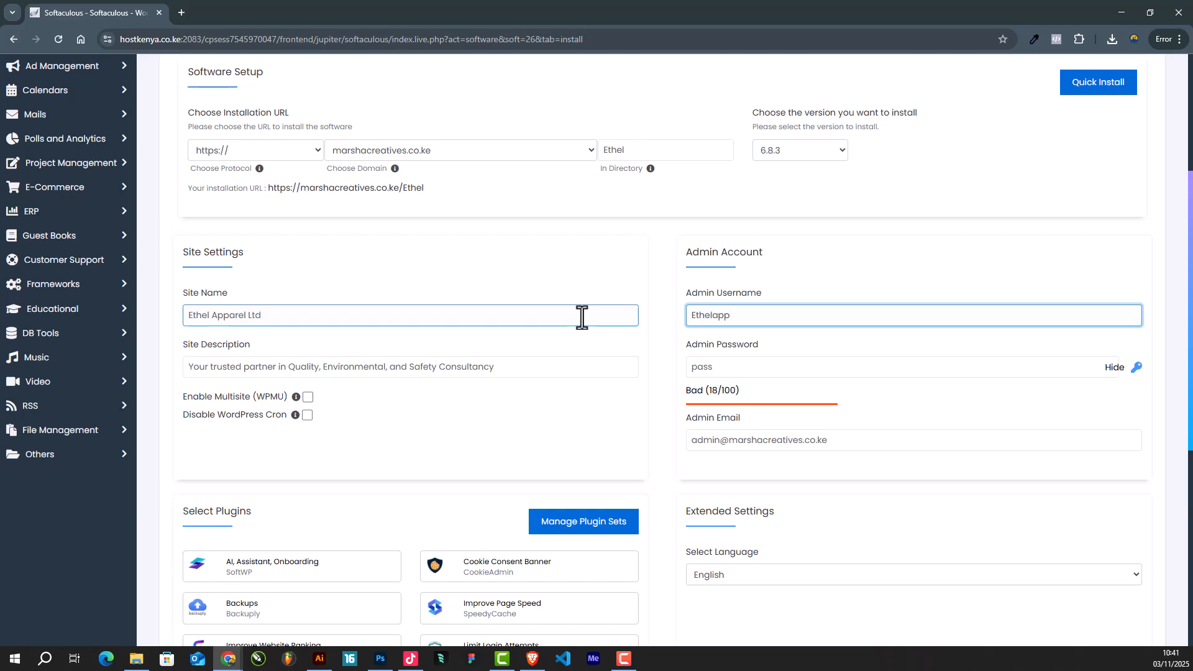
left_click(696, 316)
key("BackSpace")
type("e")
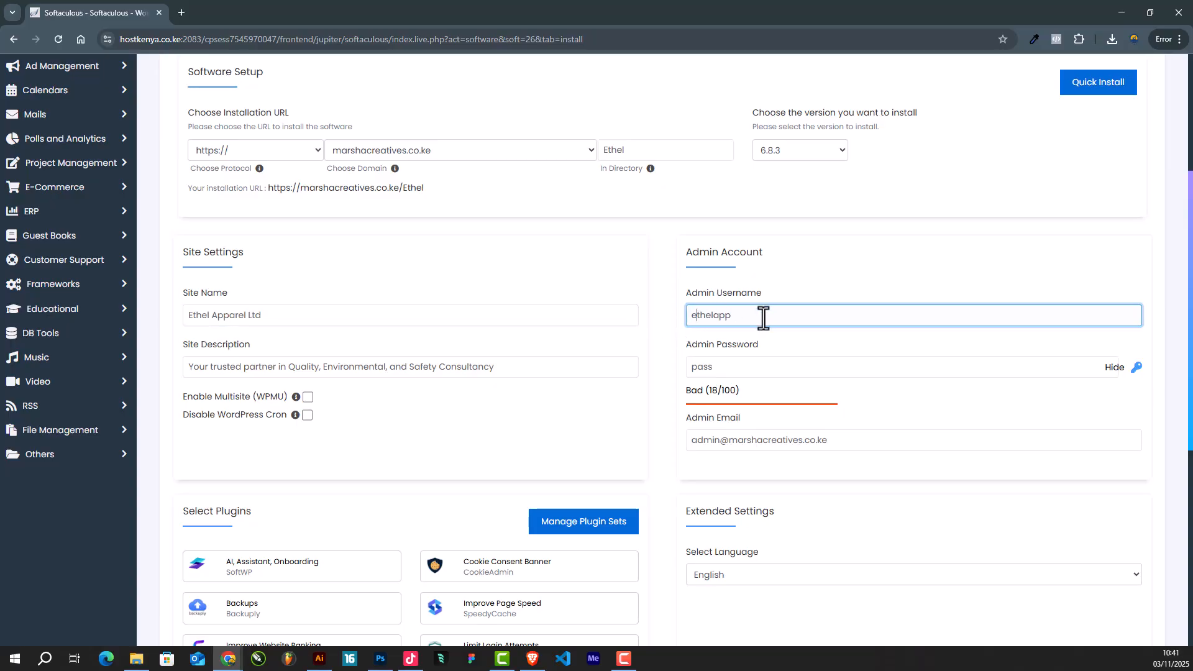
- Generate a strong random admin password and hide it
left_click(748, 368)
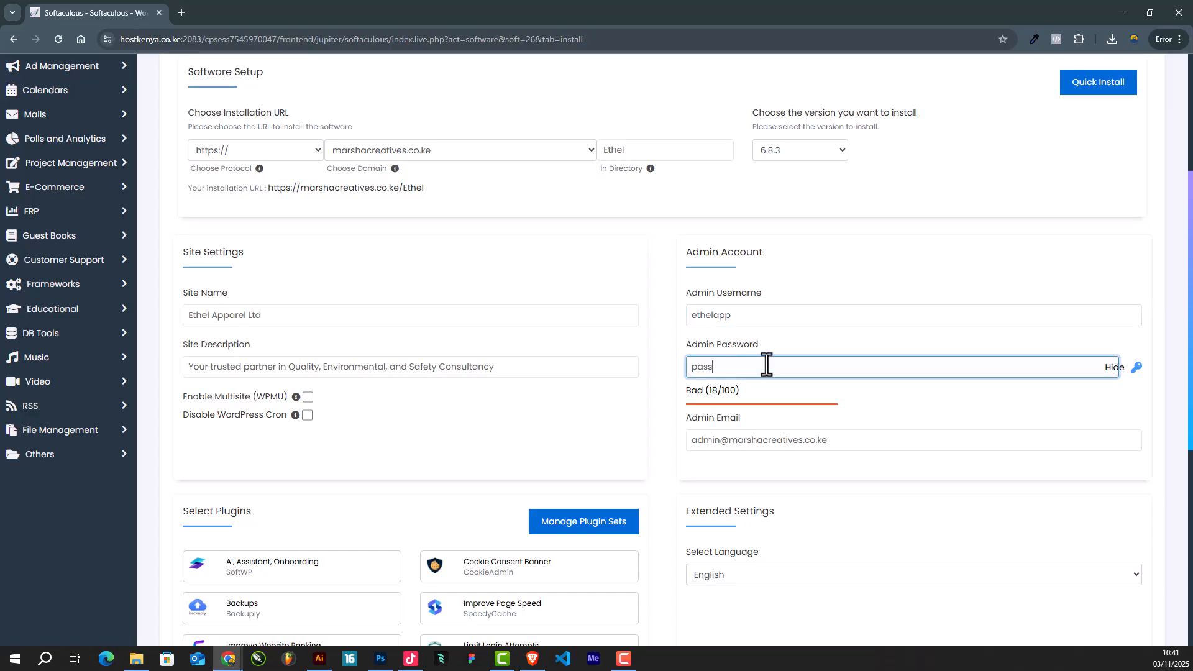
type("pass")
left_click(1137, 368)
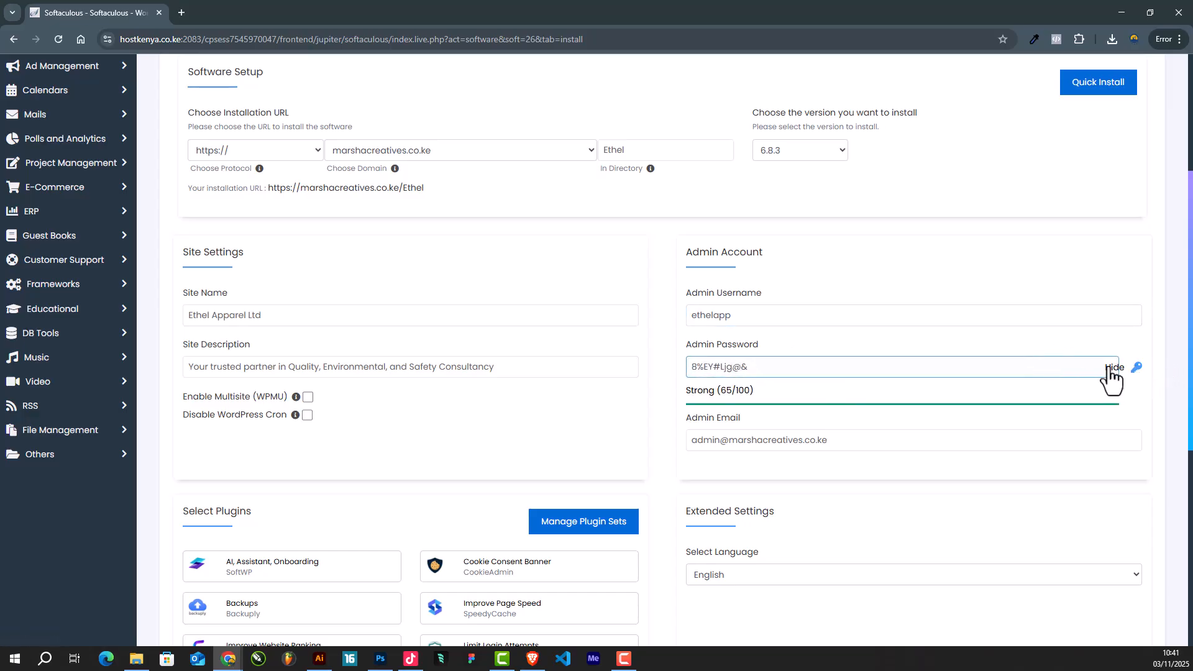
left_click(814, 366)
left_click(1137, 368)
left_click_drag(884, 364, 596, 364)
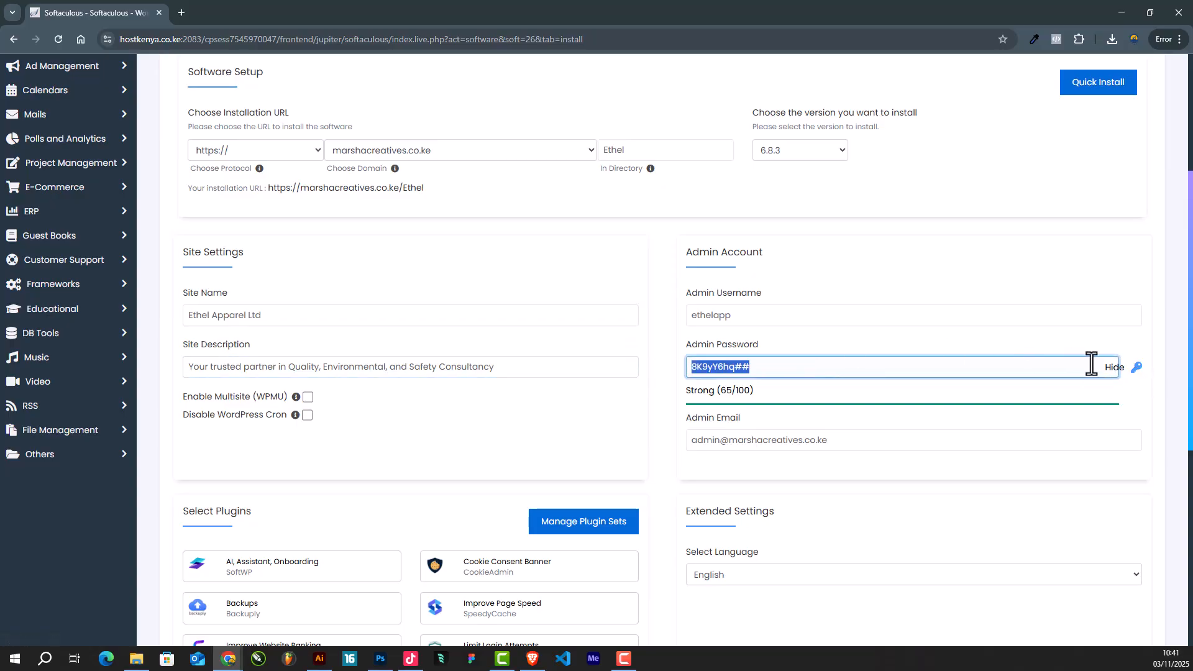
left_click(1112, 368)
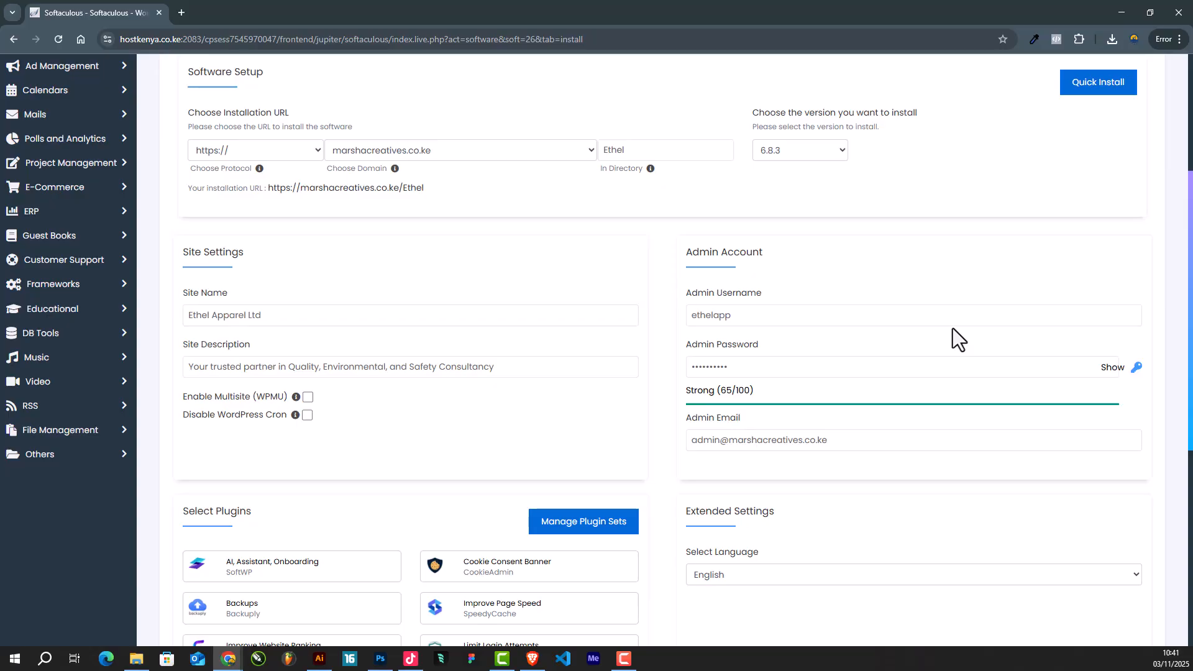
left_click(1004, 307)
double_click(753, 315)
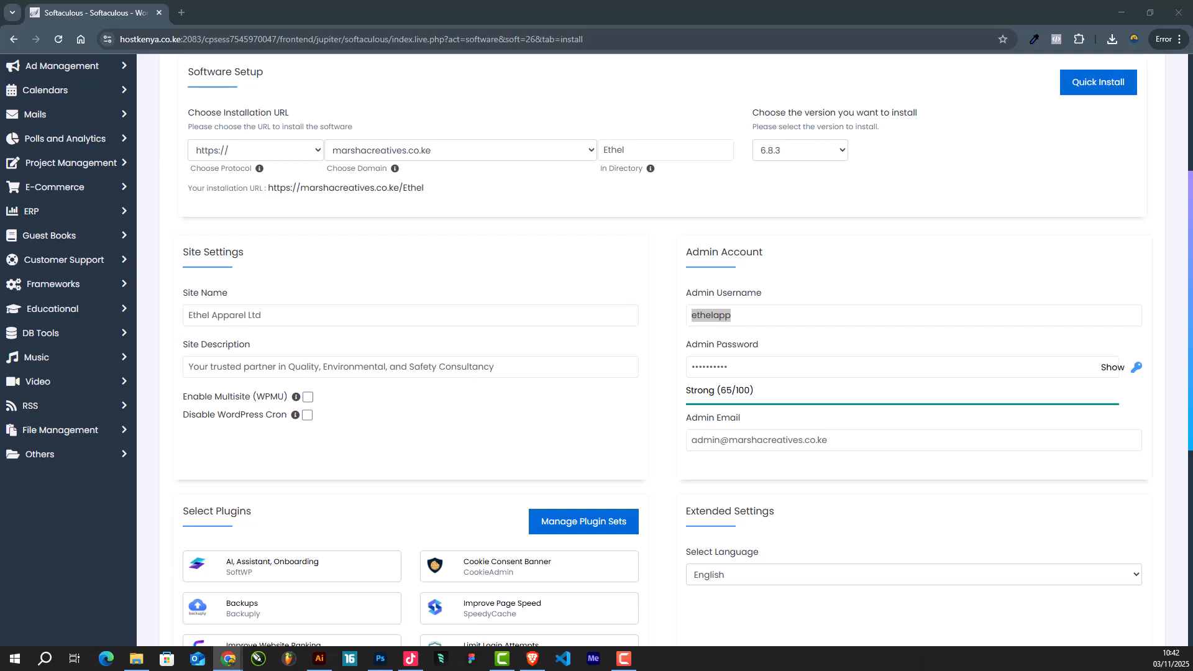
- Launch the WordPress installation and decline Chrome's offer to save the password
left_click(765, 320)
scroll(832, 417, "down", 7)
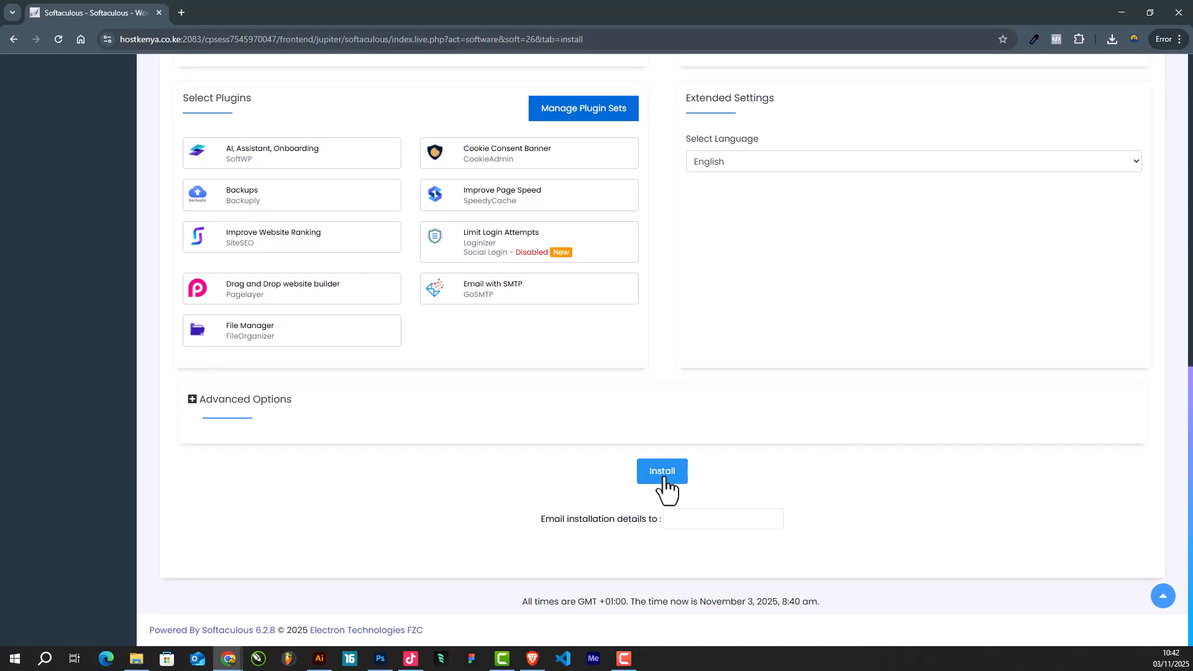
left_click(648, 478)
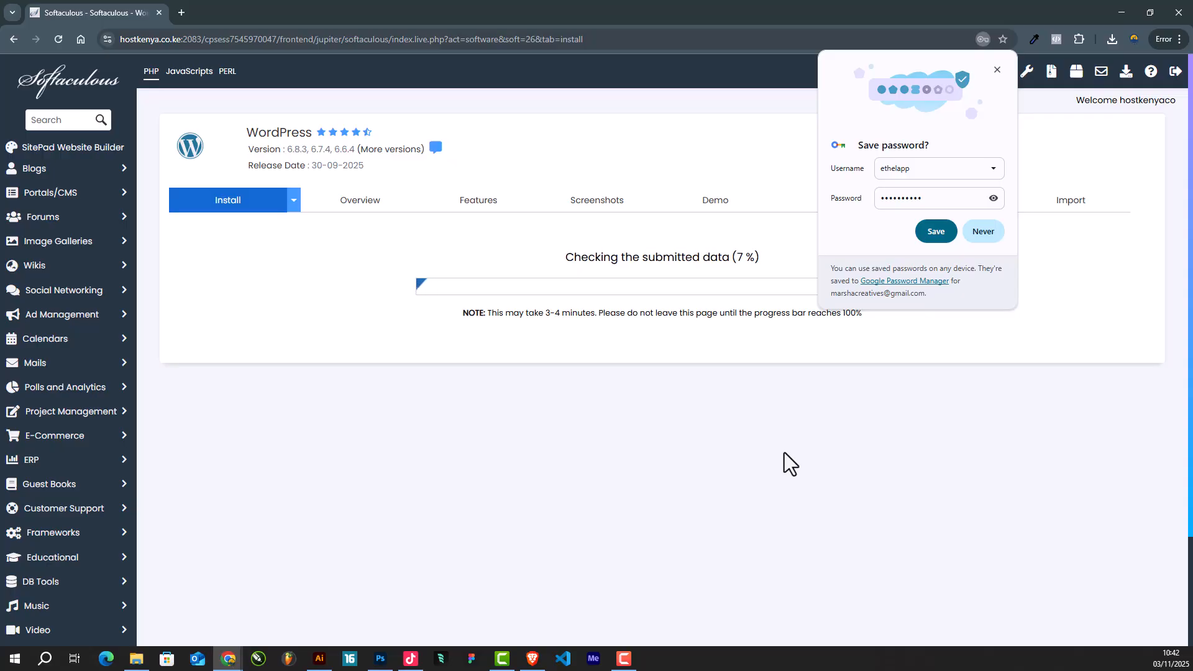
left_click(983, 231)
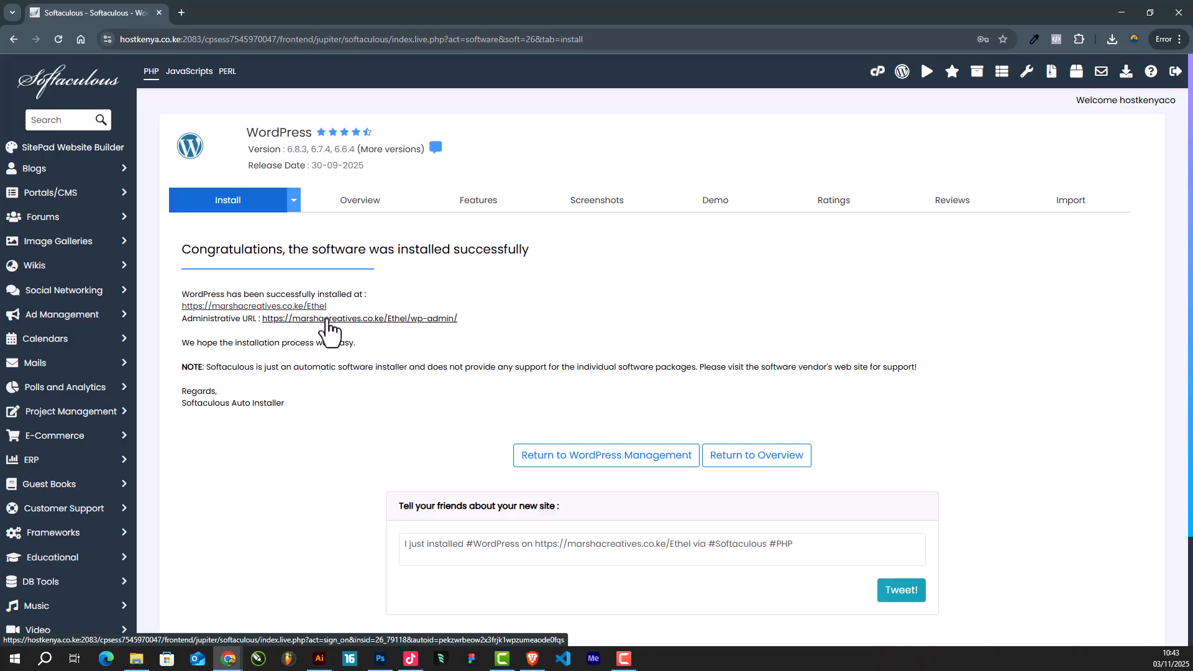
- Open the newly installed Ethel site in a new tab and look over its homepage
left_click(300, 318)
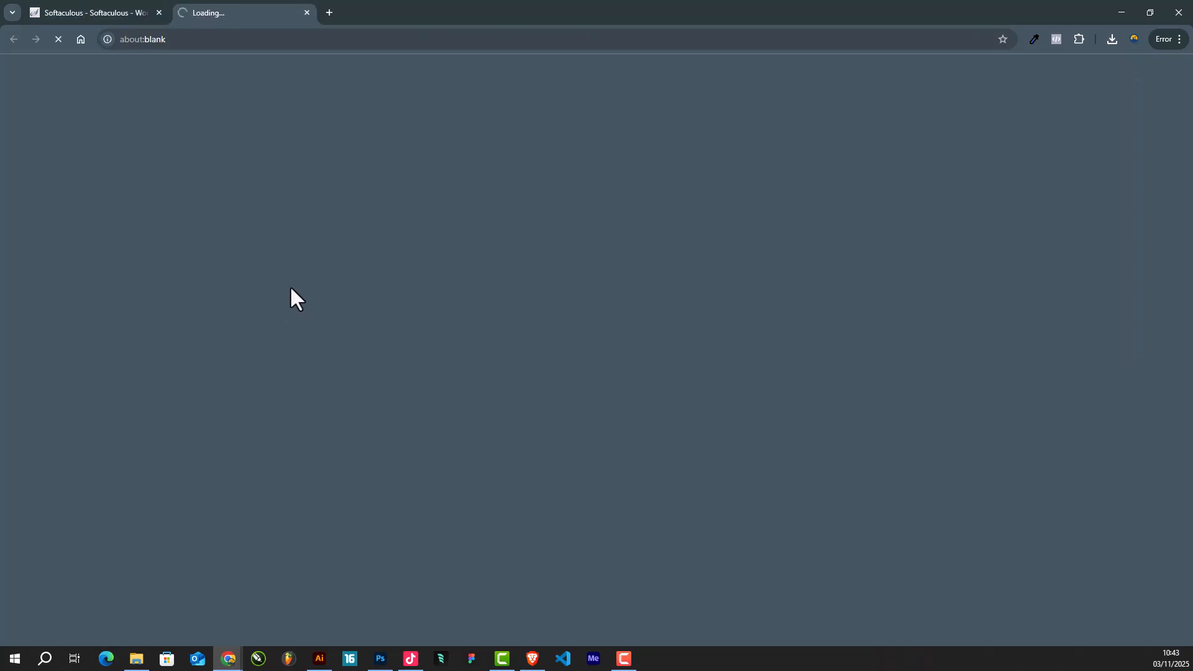
scroll(308, 314, "down", 1)
scroll(310, 320, "up", 1)
scroll(316, 314, "down", 1)
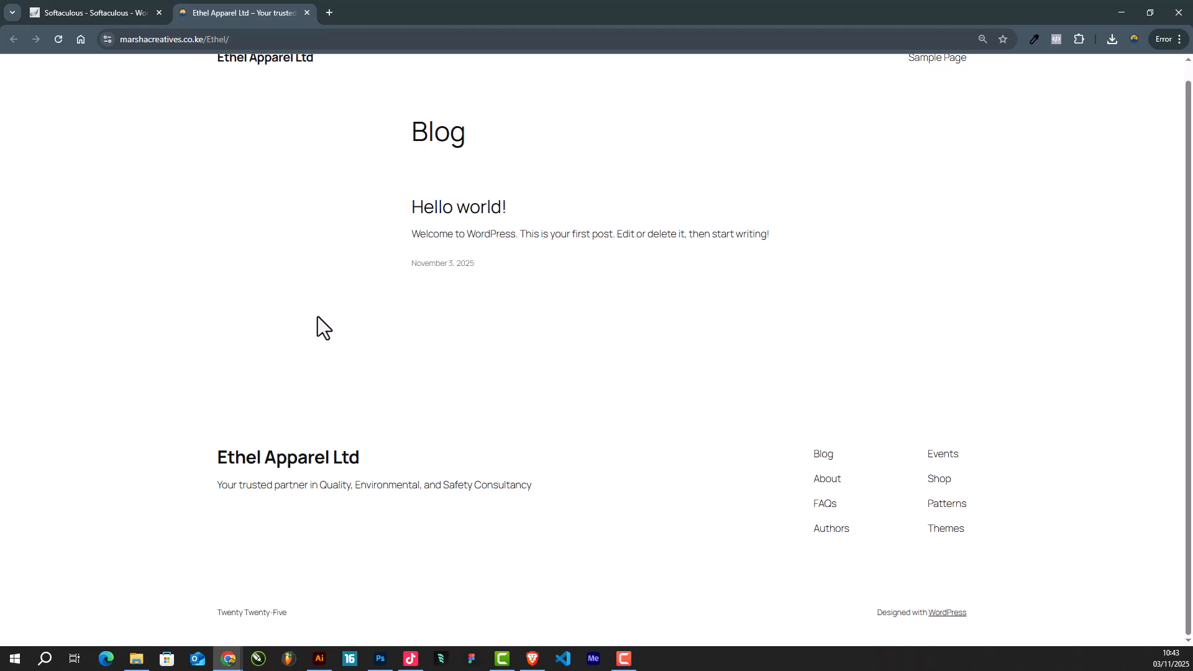
scroll(317, 316, "up", 1)
left_click_drag(419, 205, 568, 352)
left_click(341, 318)
- Open the Administrative URL from the success page in a new tab to reach the WordPress Dashboard
left_click(87, 12)
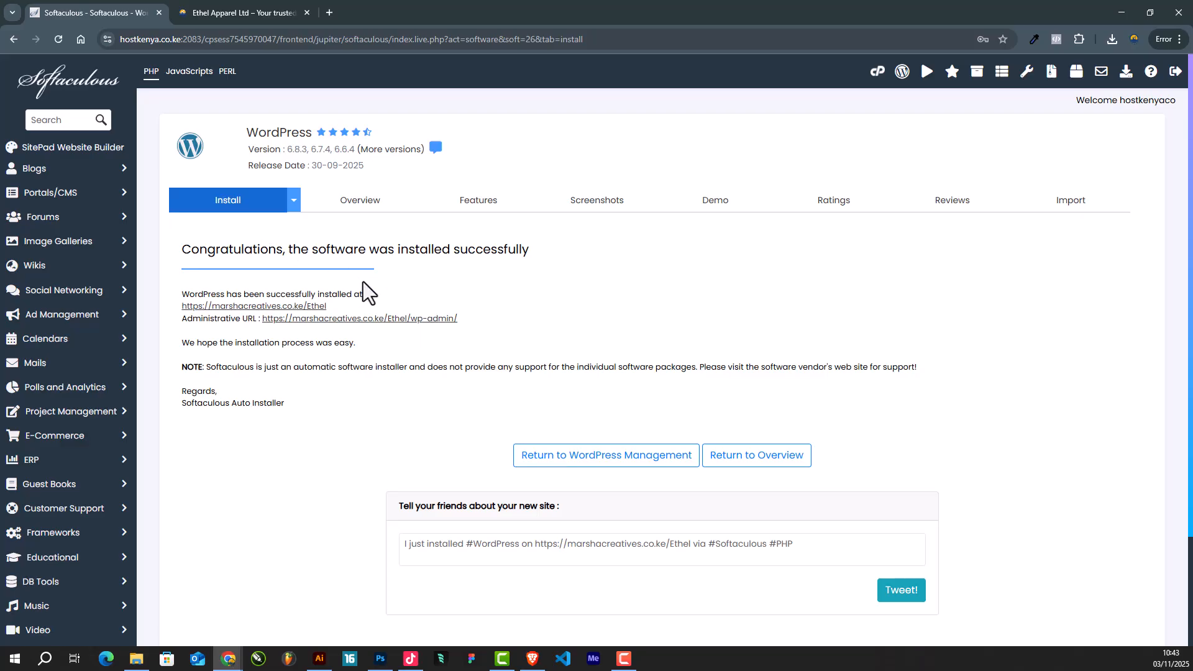
right_click(393, 321)
left_click(446, 334)
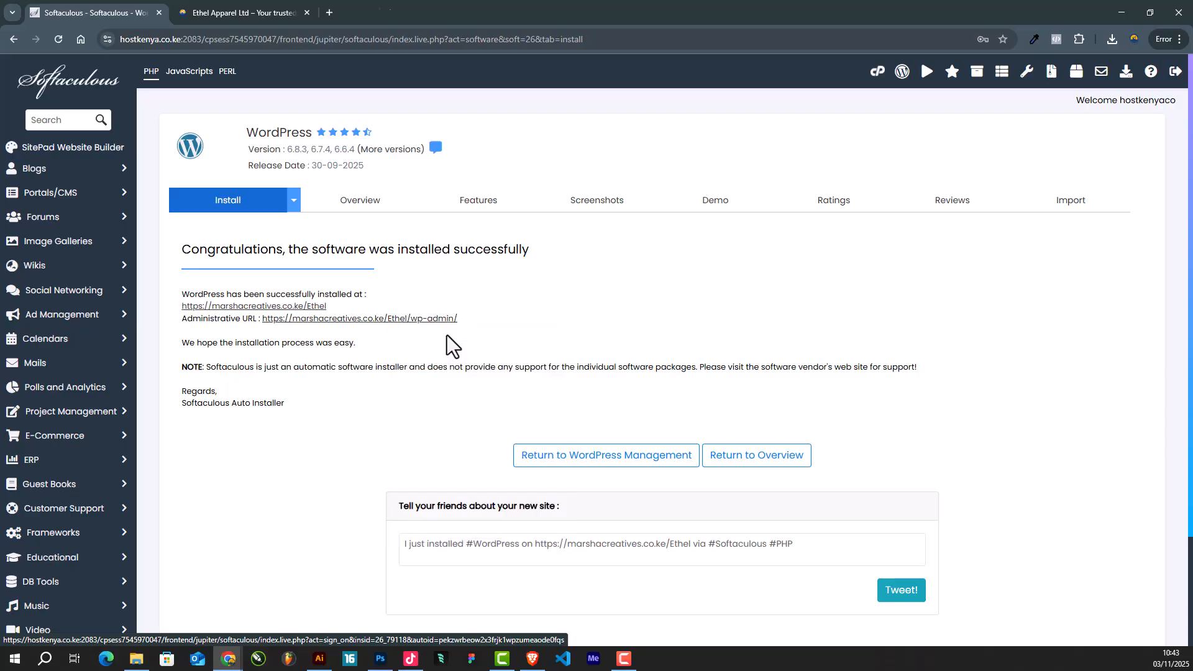
left_click(357, 3)
left_click_drag(253, 3, 386, 3)
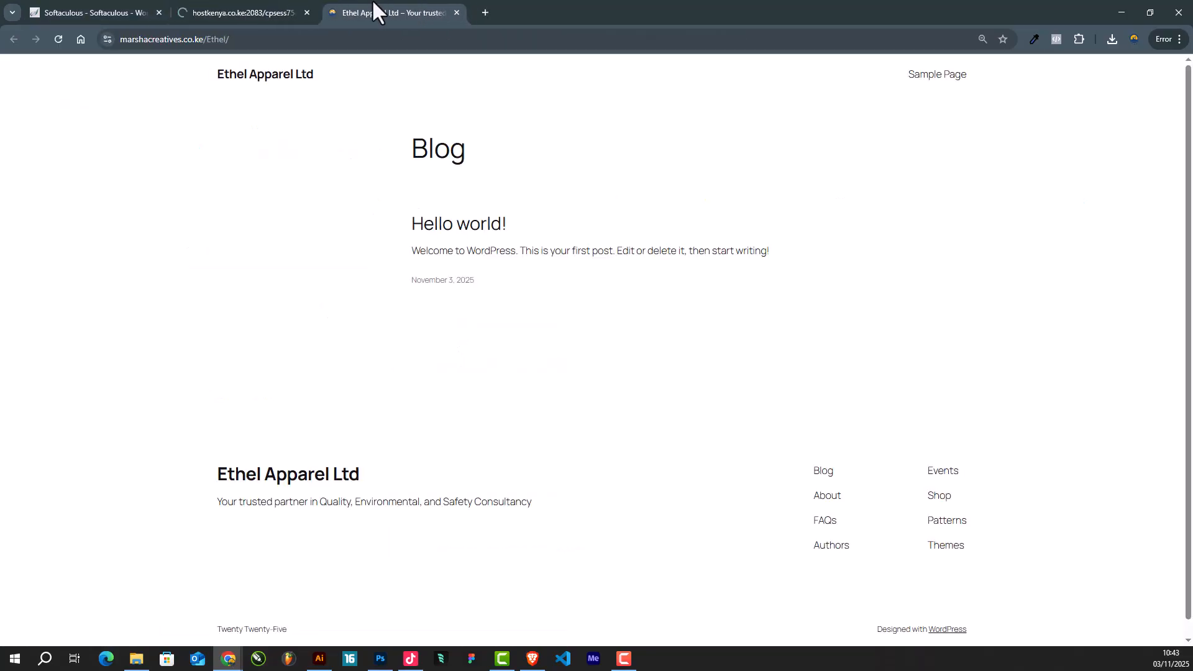
left_click(274, 3)
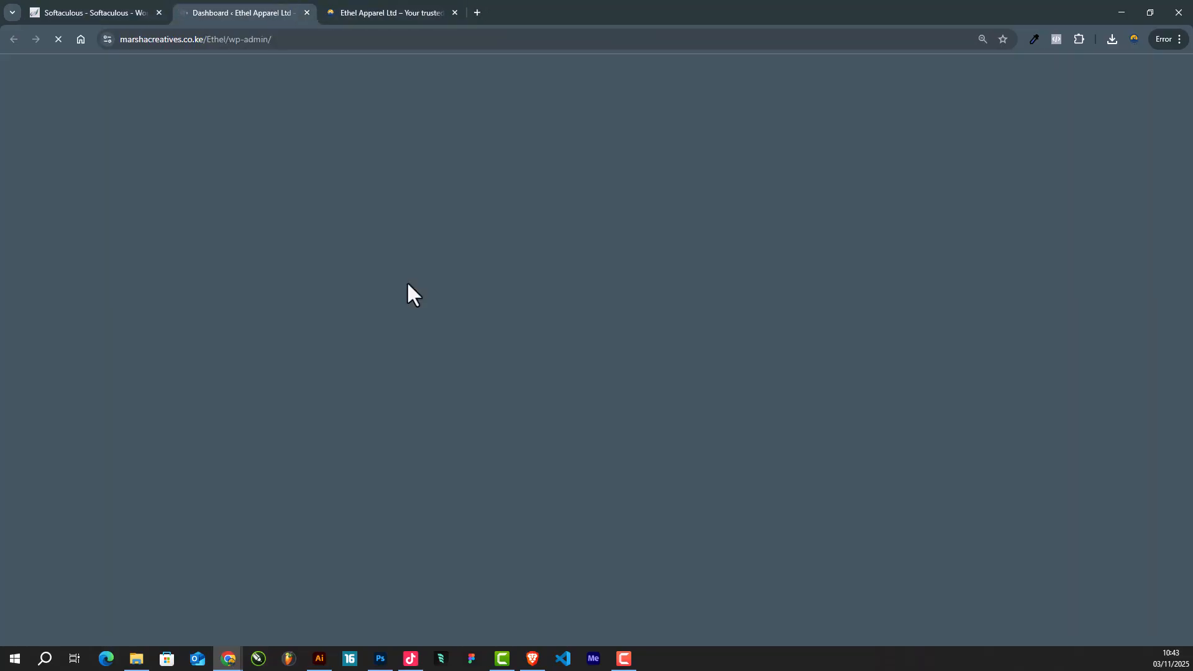
scroll(427, 304, "down", 3)
scroll(429, 307, "up", 3)
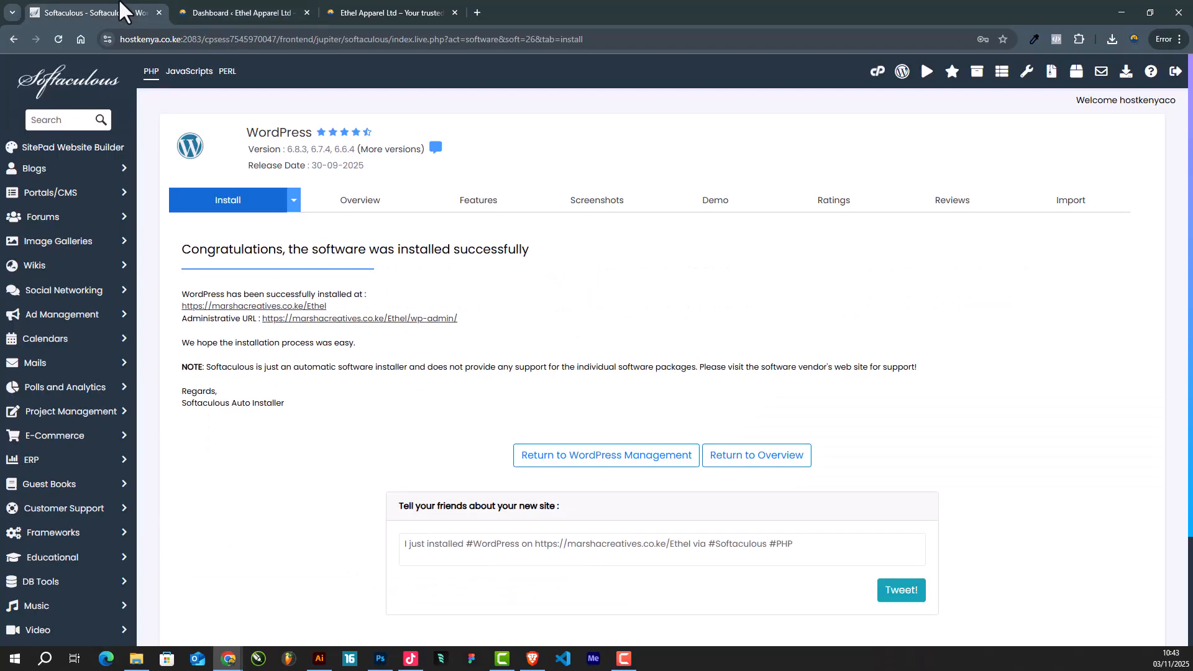
left_click(118, 12)
left_click(205, 11)
scroll(522, 411, "down", 3)
scroll(546, 431, "up", 3)
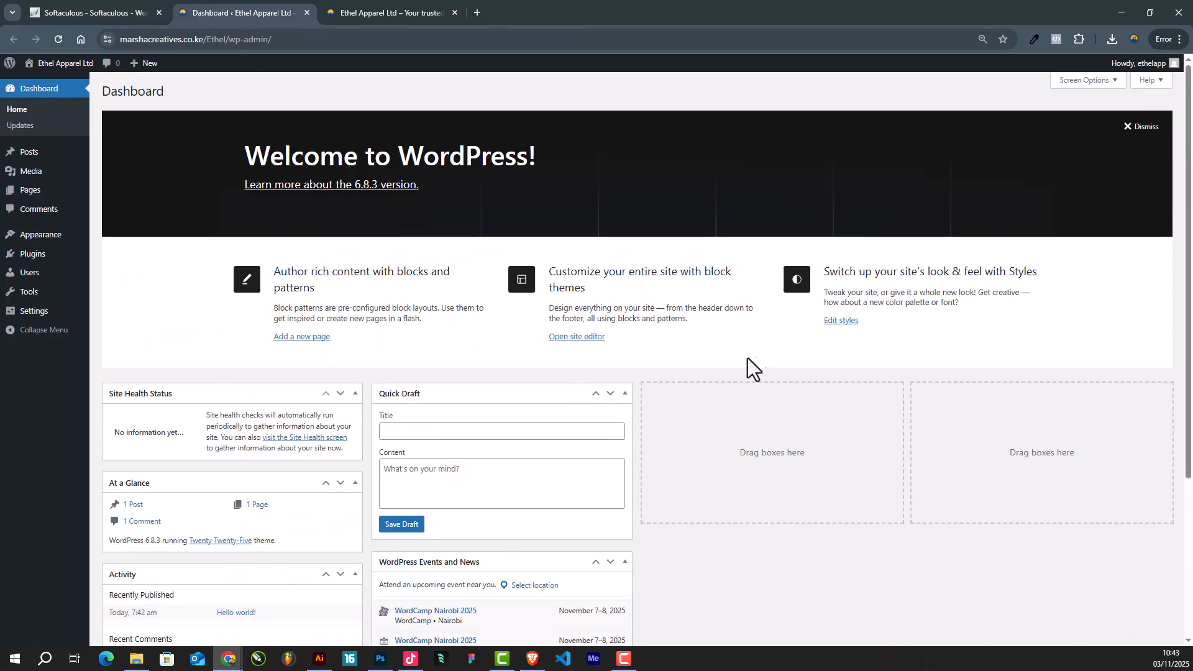
- Uncheck Welcome, Events and News, Quick Draft, Activity, At a Glance and Site Health in Screen Options
left_click(1105, 90)
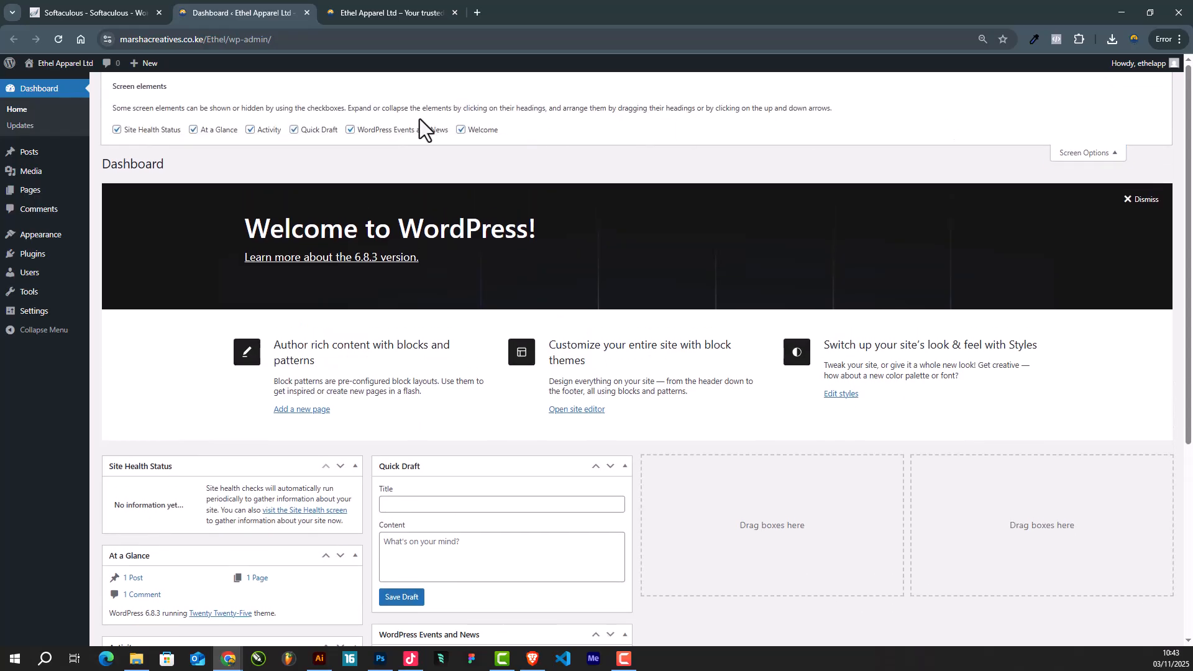
left_click(461, 130)
left_click(350, 130)
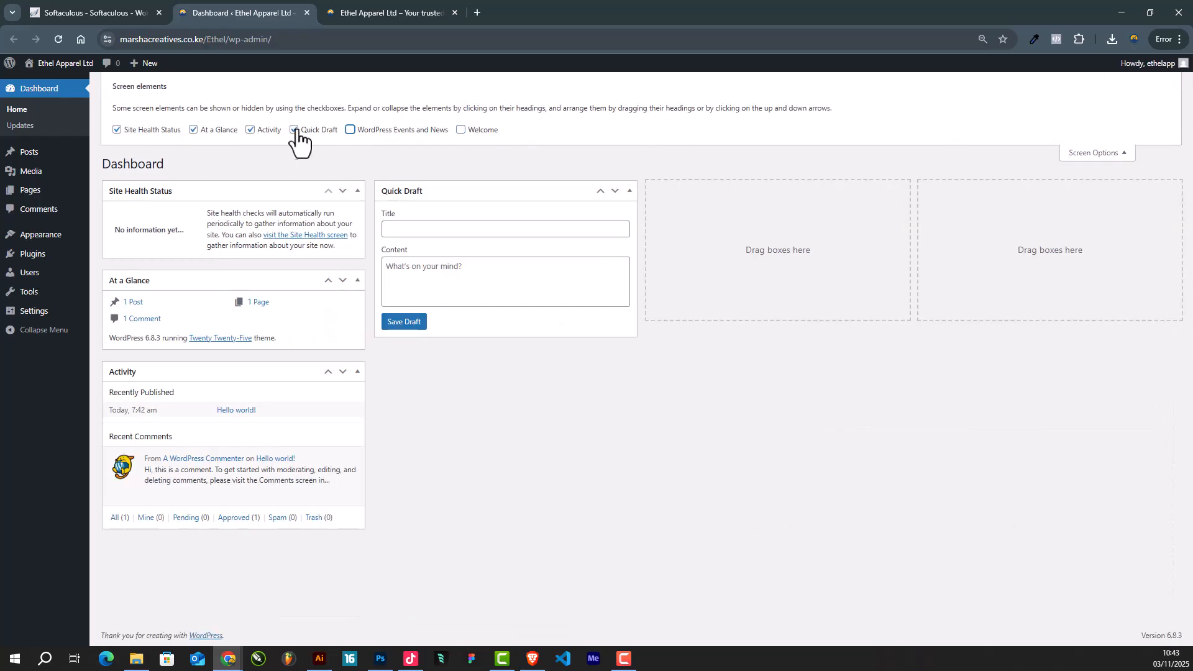
left_click(294, 129)
left_click(250, 130)
left_click(193, 130)
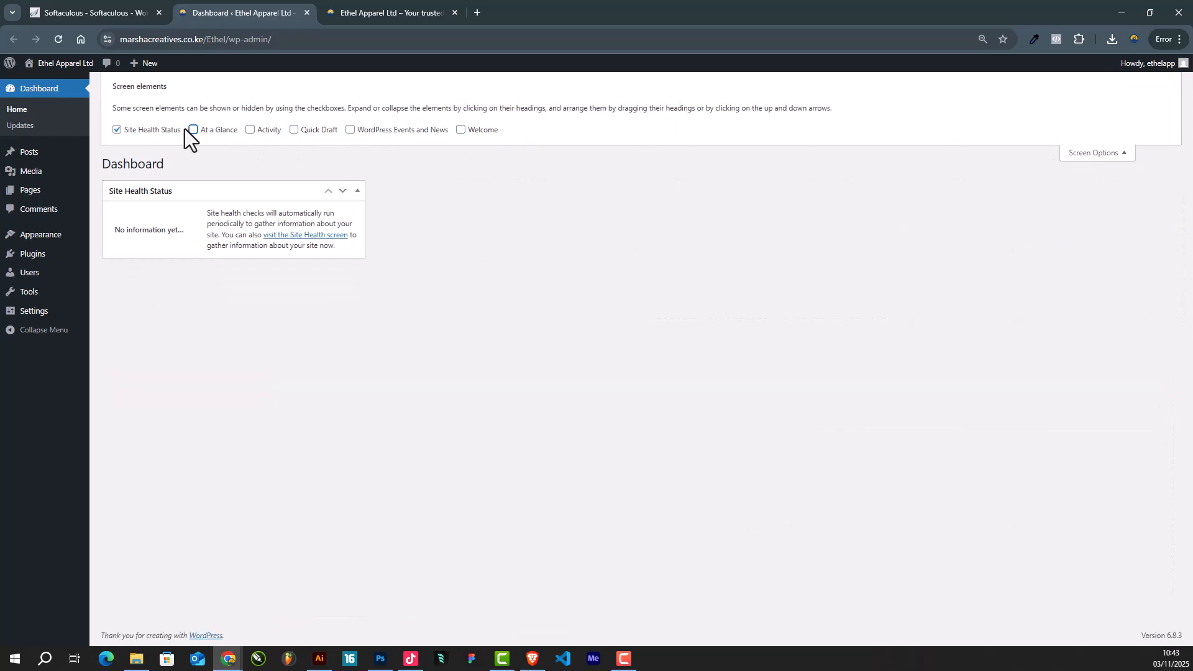
left_click(116, 130)
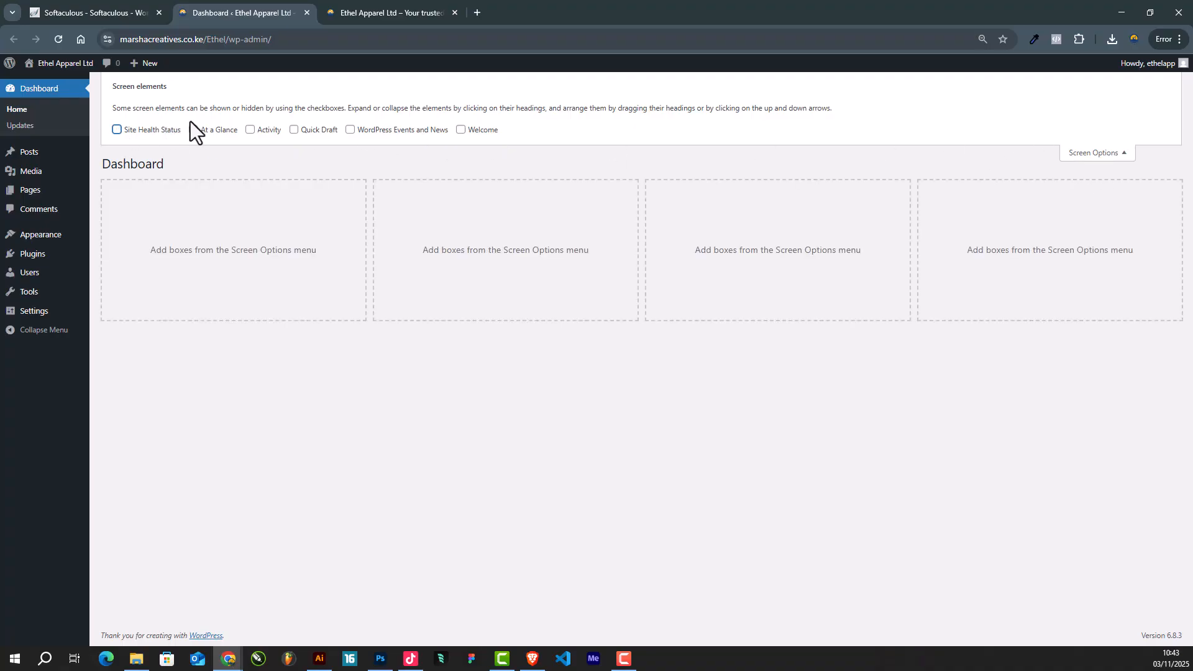
left_click(1099, 151)
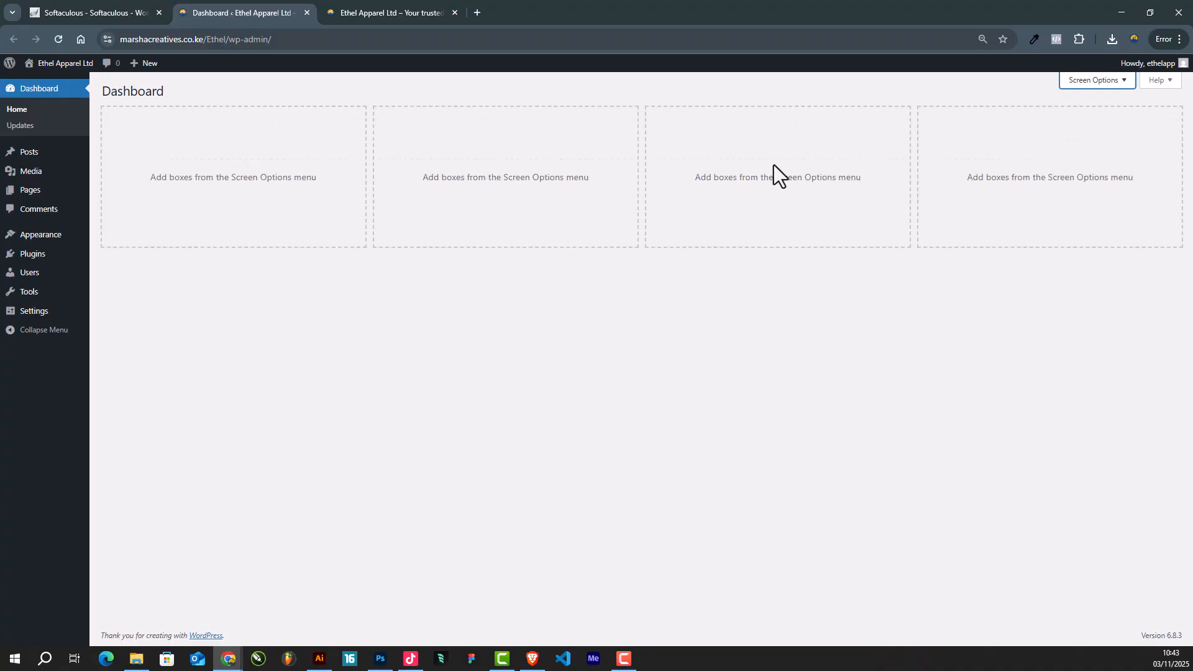